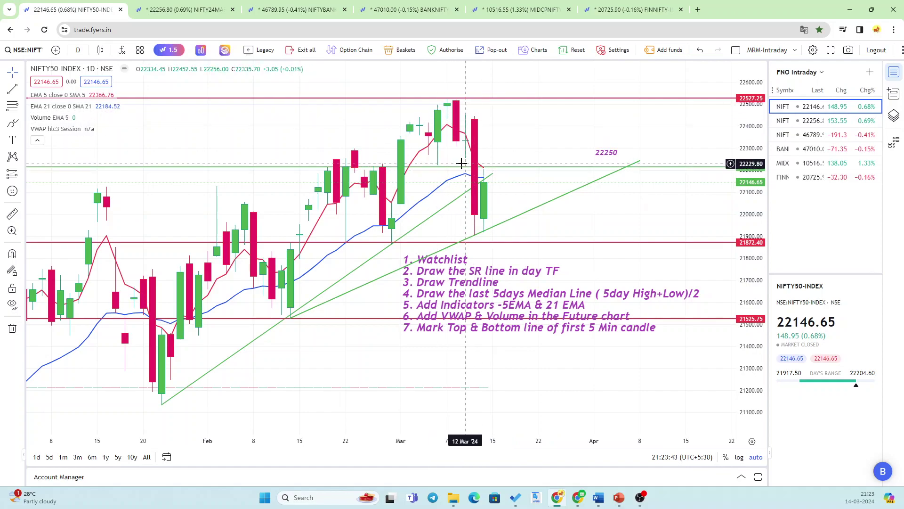
Delete the 22250 text label above the rising trendline on the daily NIFTY50 chart.
left_click(517, 167)
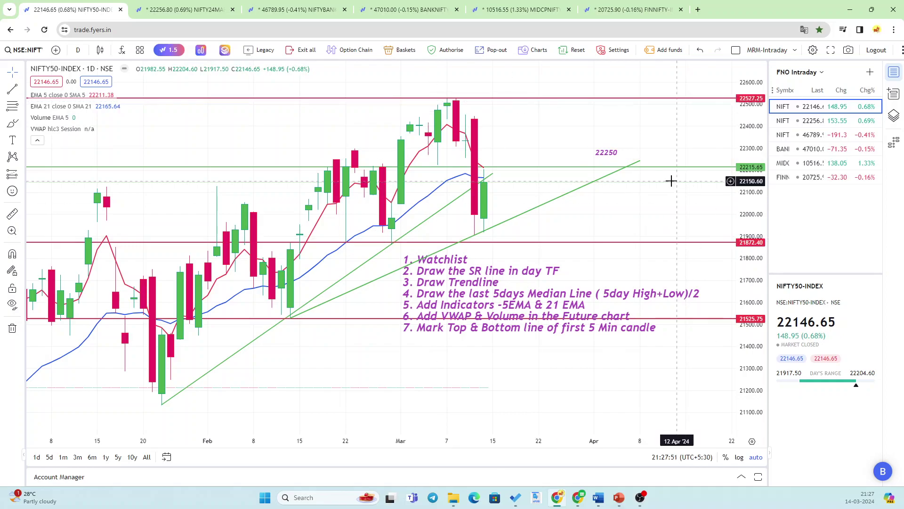
left_click(604, 155)
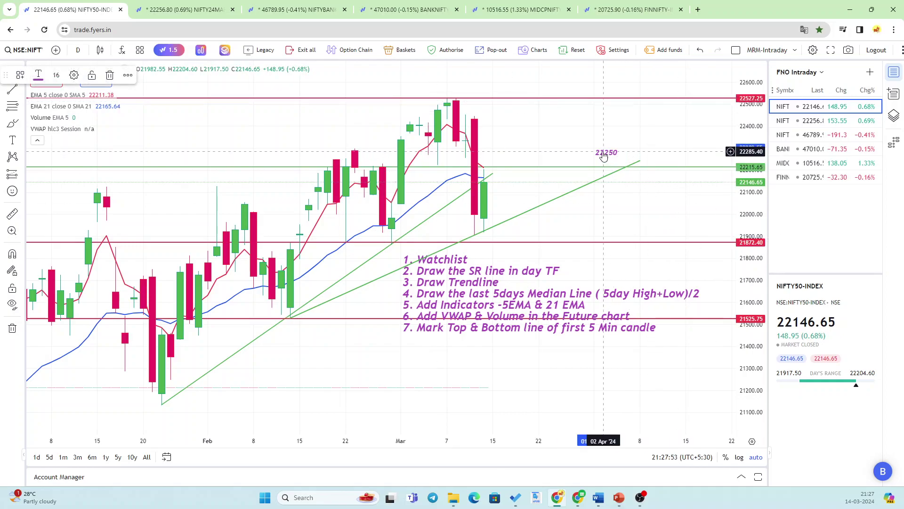
key("Delete")
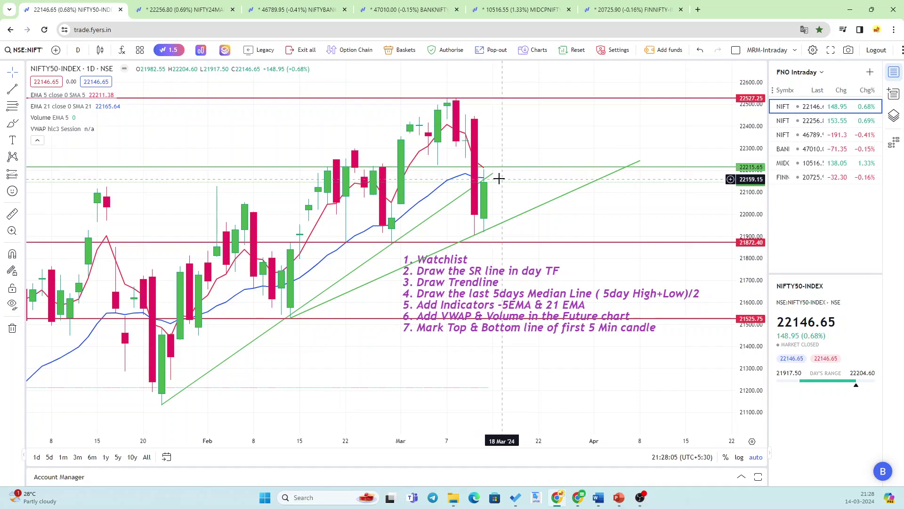
Switch the chart to the 5-minute timeframe and bring the 14 March 09:15 candle into view.
left_click(78, 50)
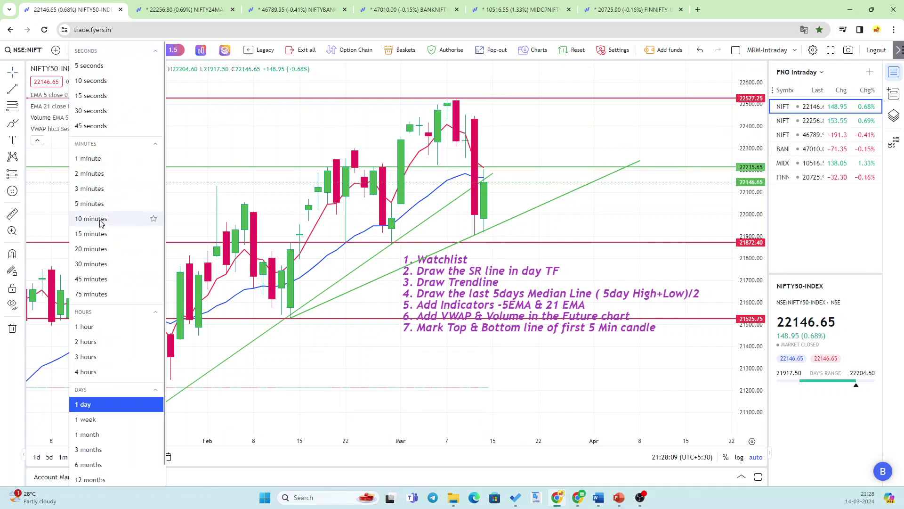
left_click(96, 203)
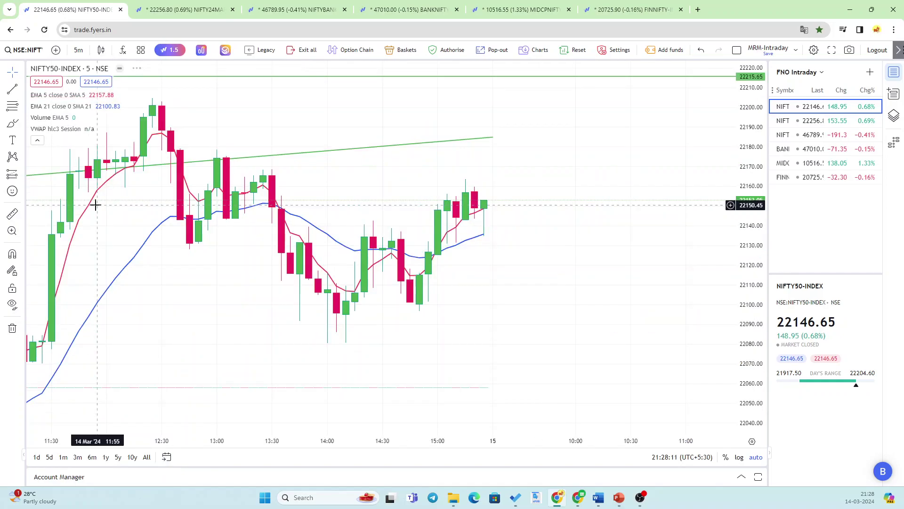
scroll(478, 306, "down", 1)
scroll(478, 306, "up", 4)
left_click_drag(343, 232, 680, 196)
left_click_drag(257, 323, 585, 267)
left_click_drag(222, 242, 363, 200)
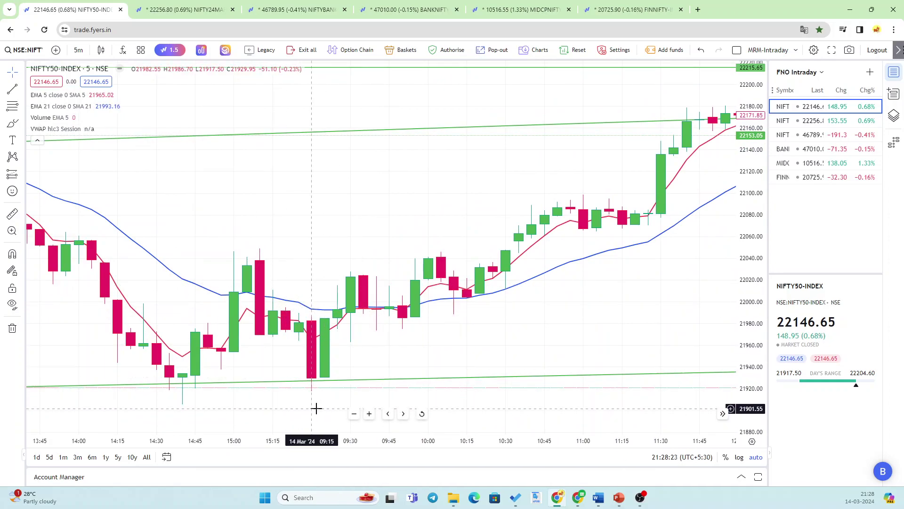
Draw horizontal lines at the high and low of the 14 March 09:15 candle, at about 21986.15 and 21918.90.
left_click(23, 91)
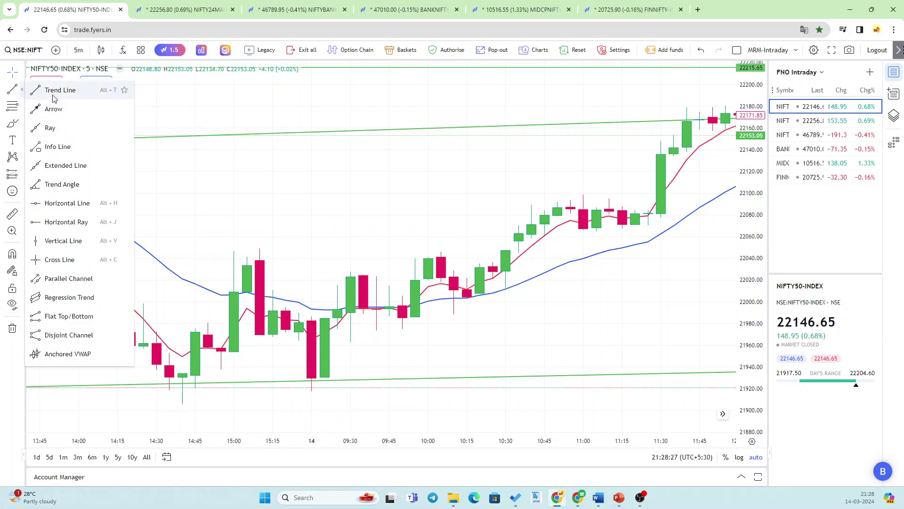
left_click(69, 205)
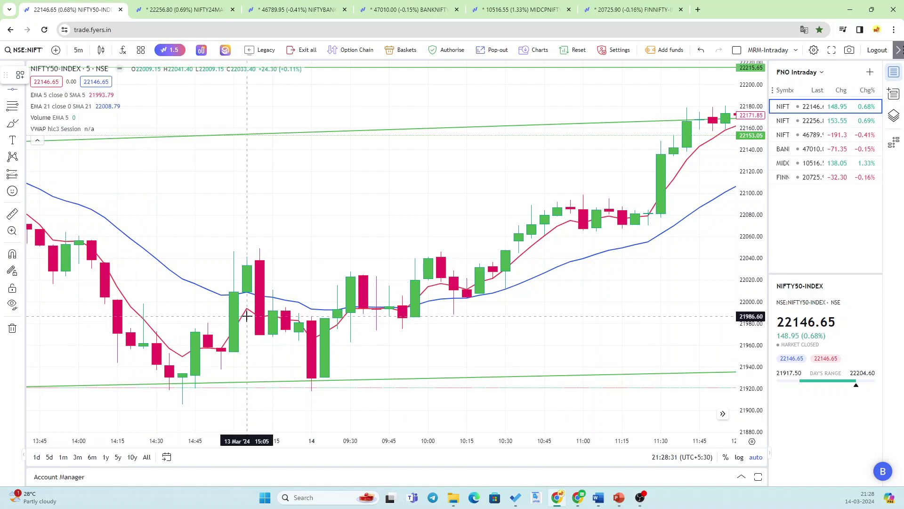
left_click(381, 316)
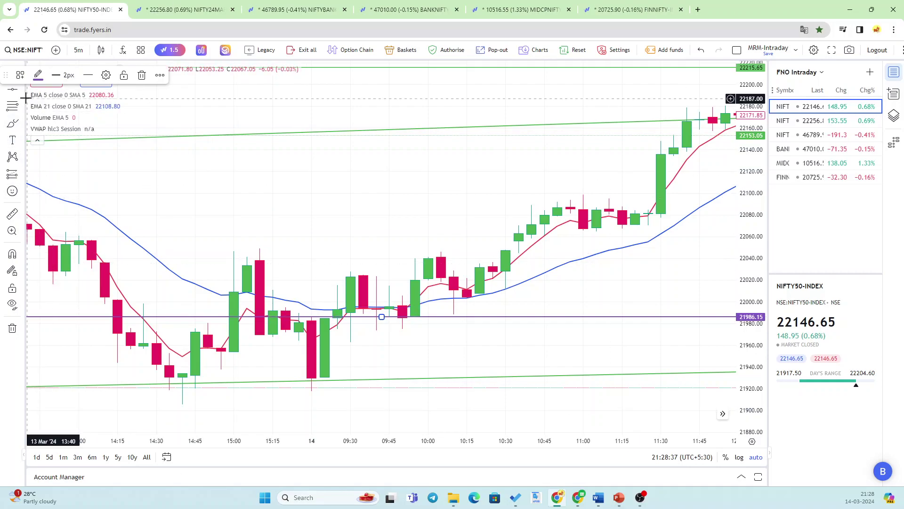
key("Escape")
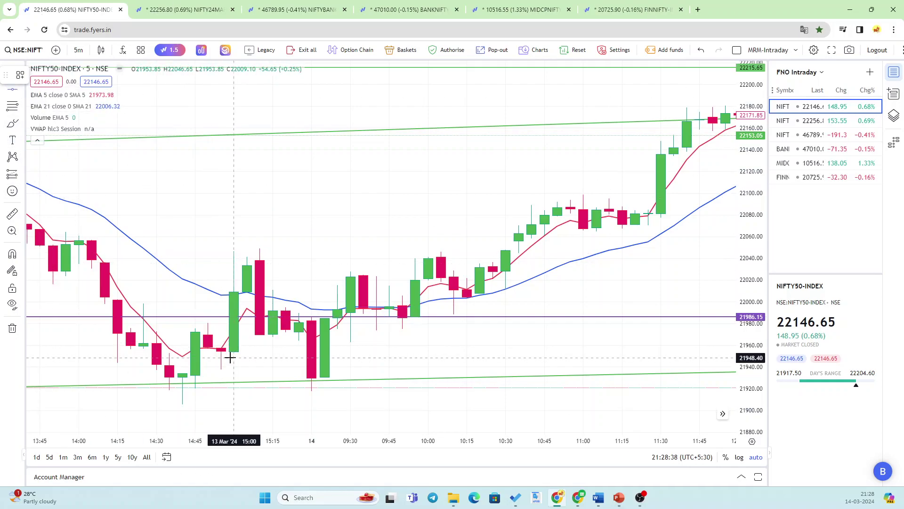
left_click(221, 390)
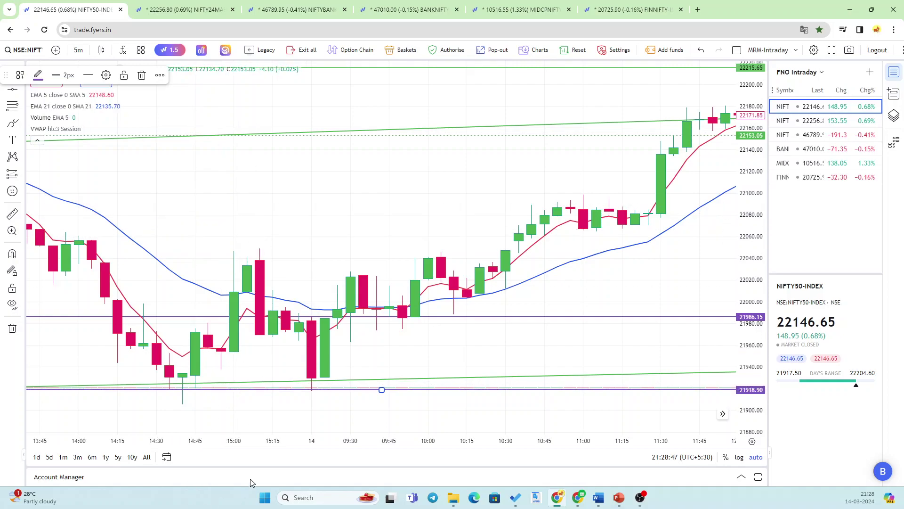
Go to 13 March 2024 and mark its 09:15 candle's high and low with horizontal lines at about 22446.90 and 22386.20.
left_click(167, 459)
left_click(433, 290)
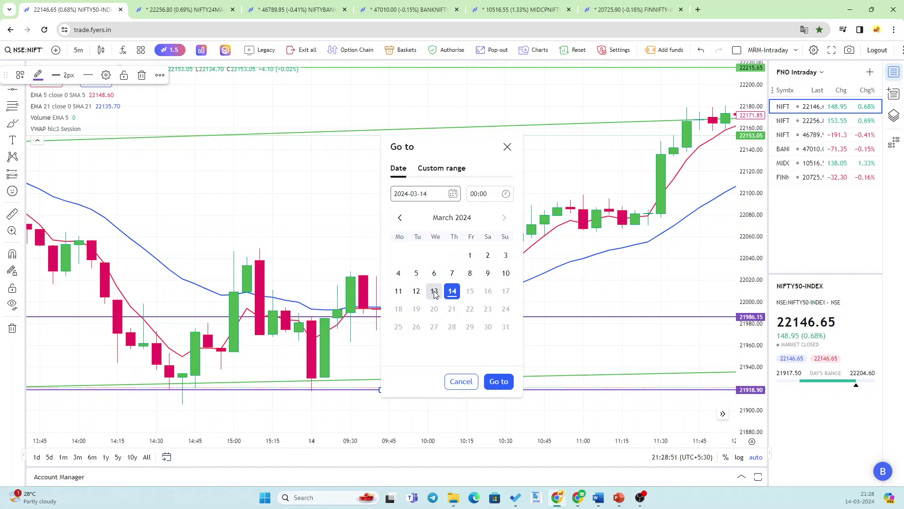
left_click(499, 380)
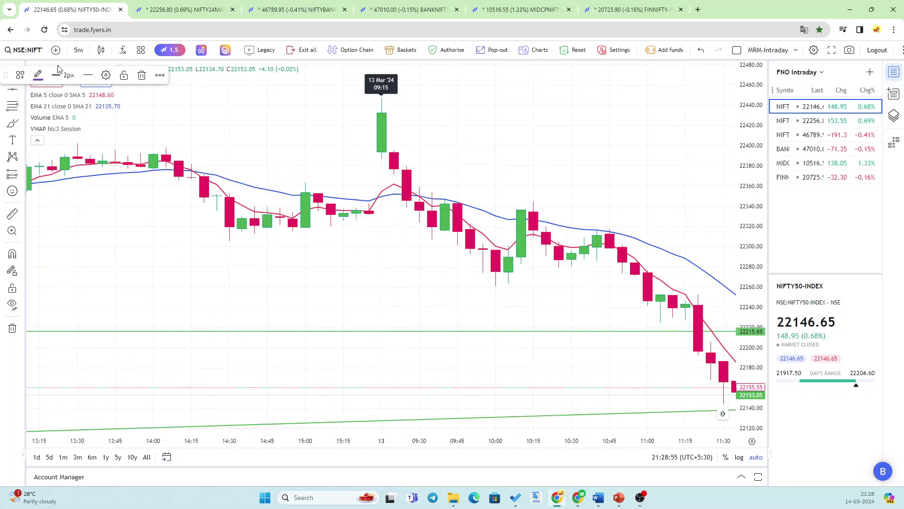
left_click(228, 95)
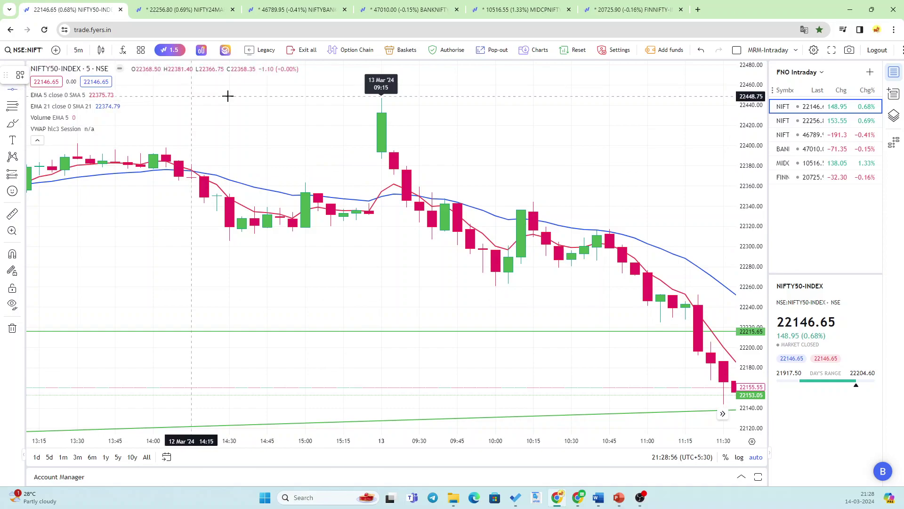
left_click(278, 97)
left_click(288, 158)
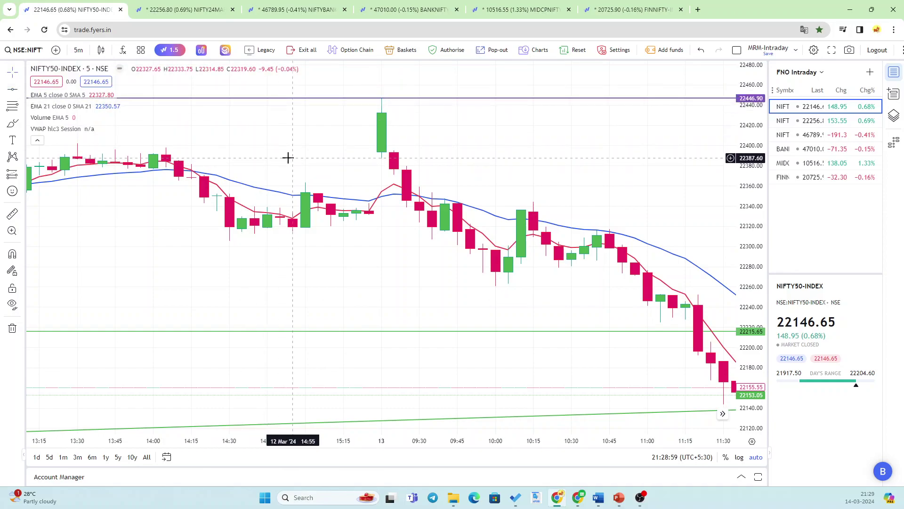
left_click(13, 92)
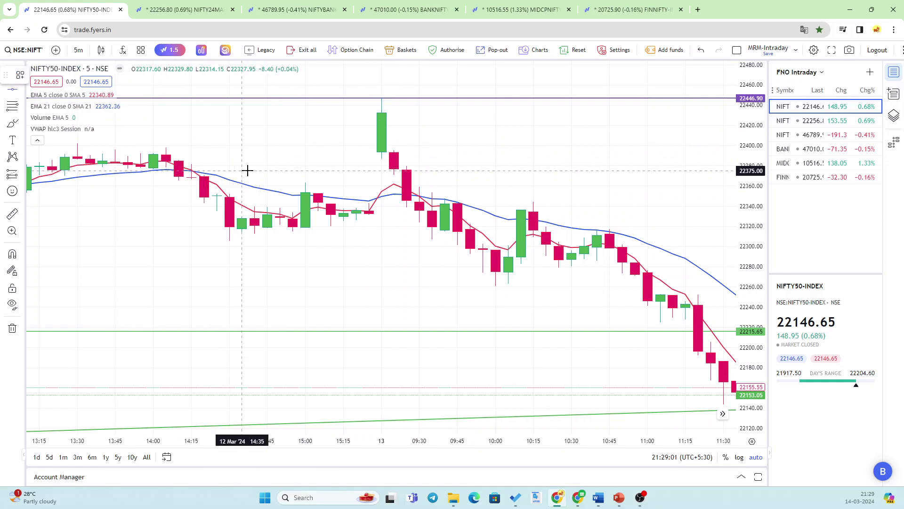
left_click(250, 159)
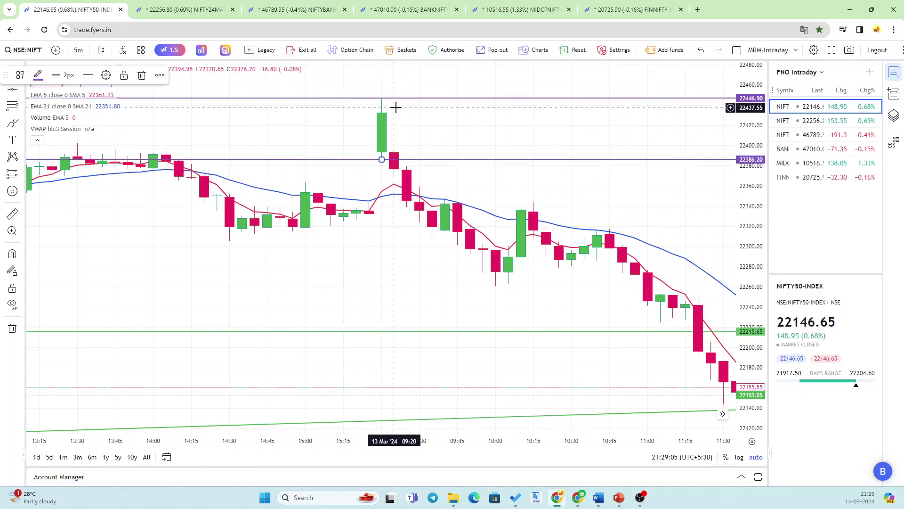
Go to 12 March 2024 and mark its 09:15 candle's high and low with horizontal lines at about 22370.60 and 22318.85.
left_click(167, 457)
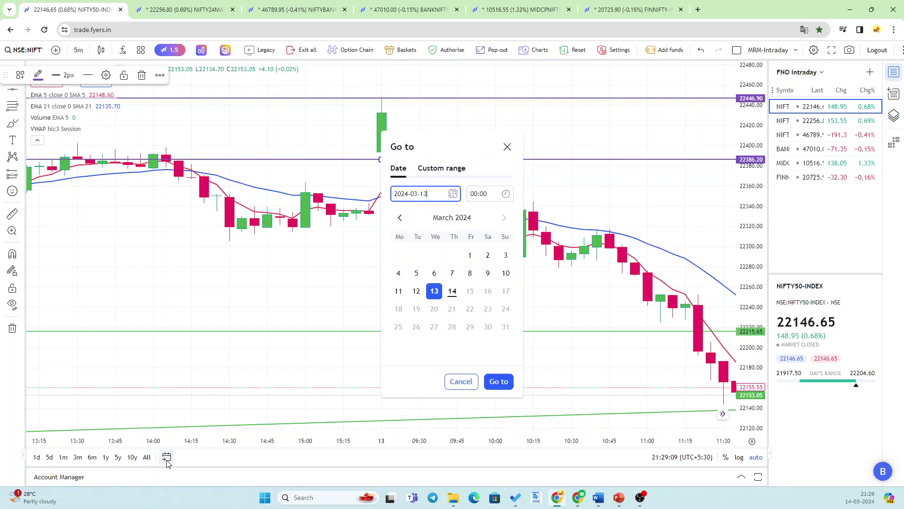
left_click(416, 292)
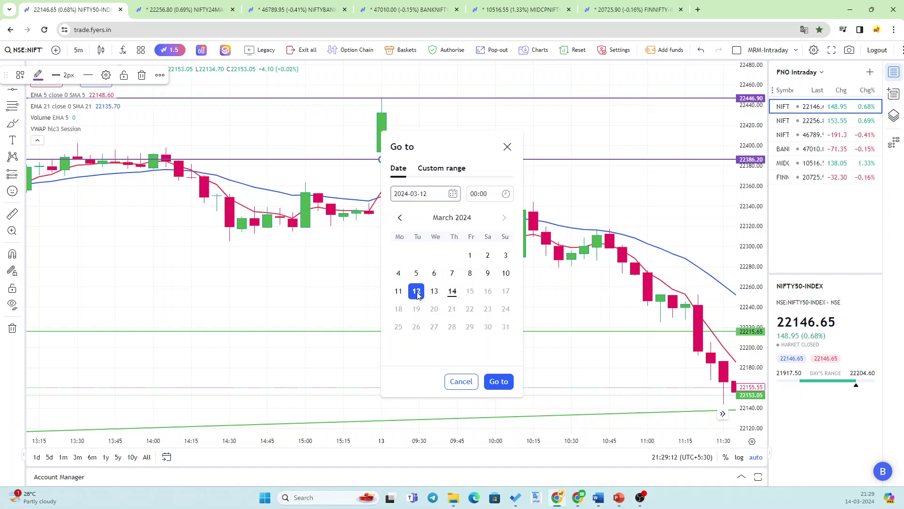
left_click(500, 382)
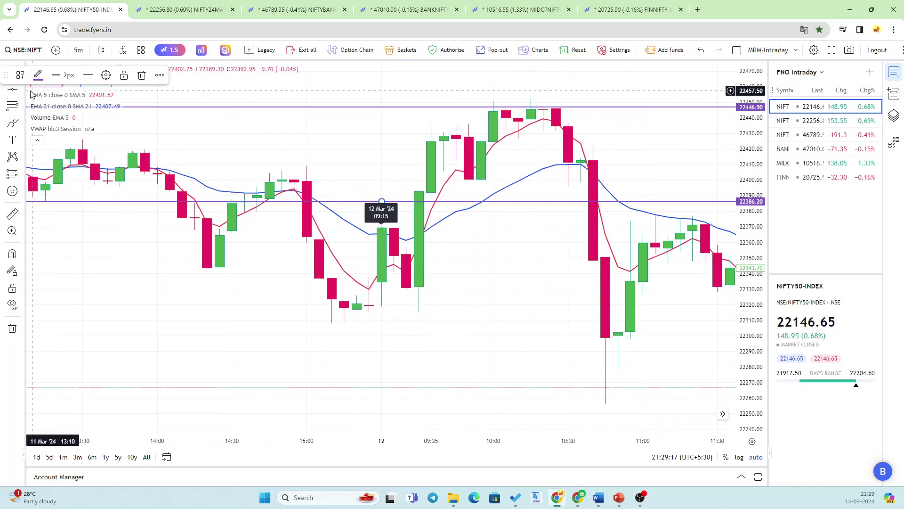
left_click(203, 212)
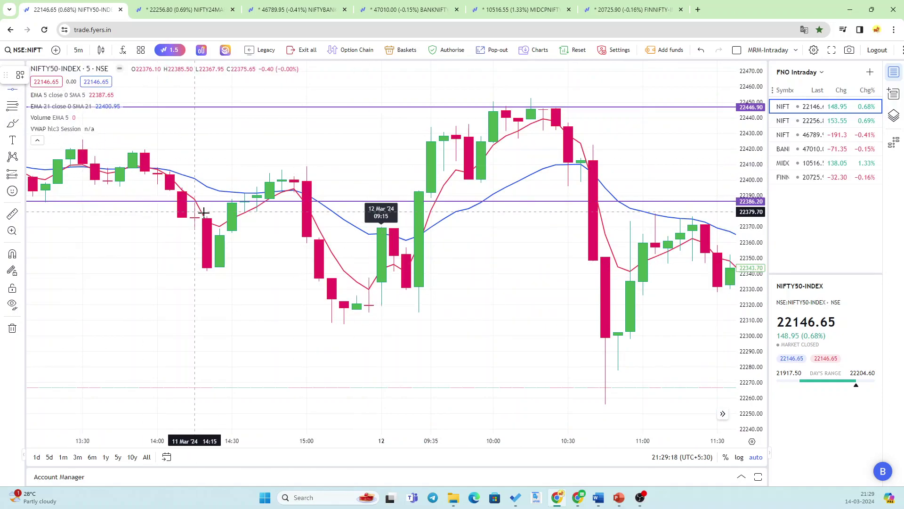
left_click(248, 230)
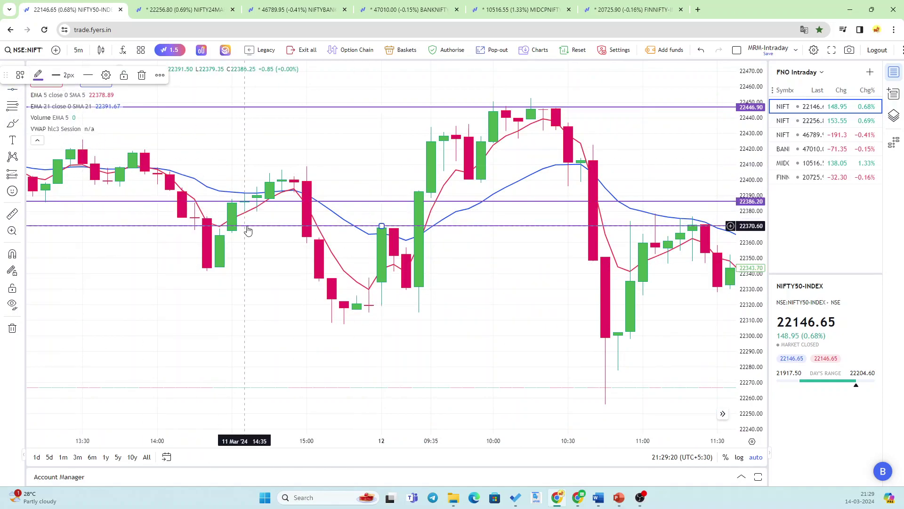
left_click(291, 304)
left_click(141, 230)
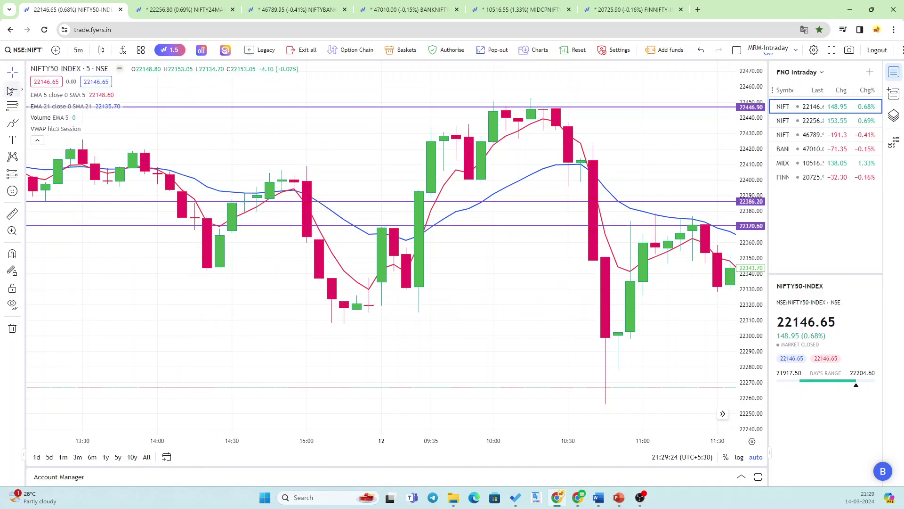
left_click(209, 307)
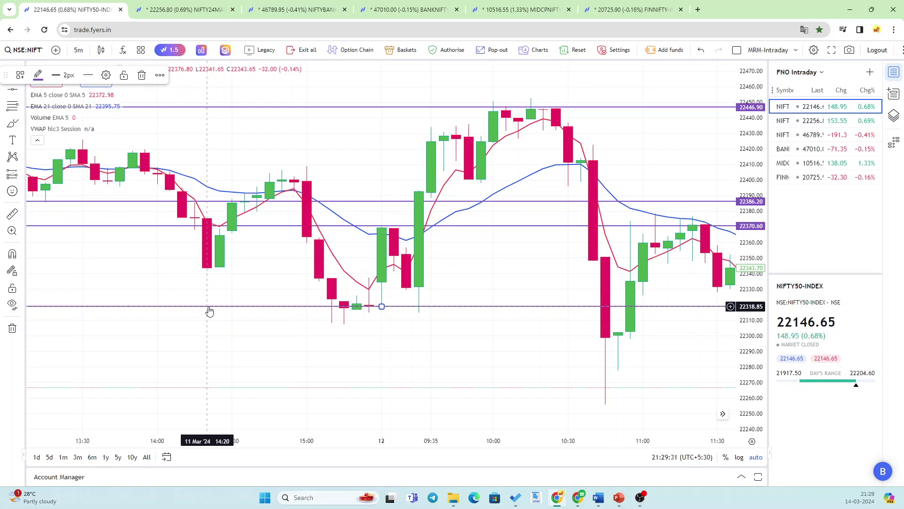
Return the chart to 14 March 2024 and open the Calculator over it.
left_click(166, 457)
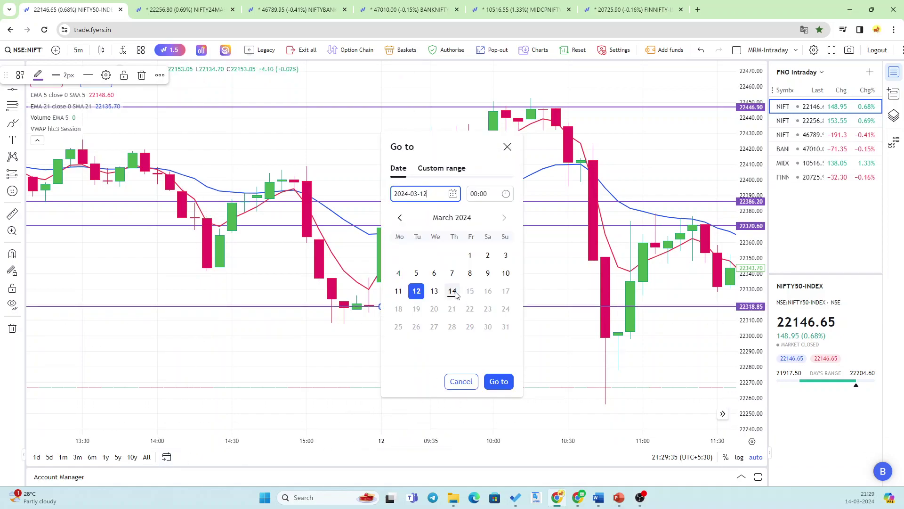
left_click(497, 381)
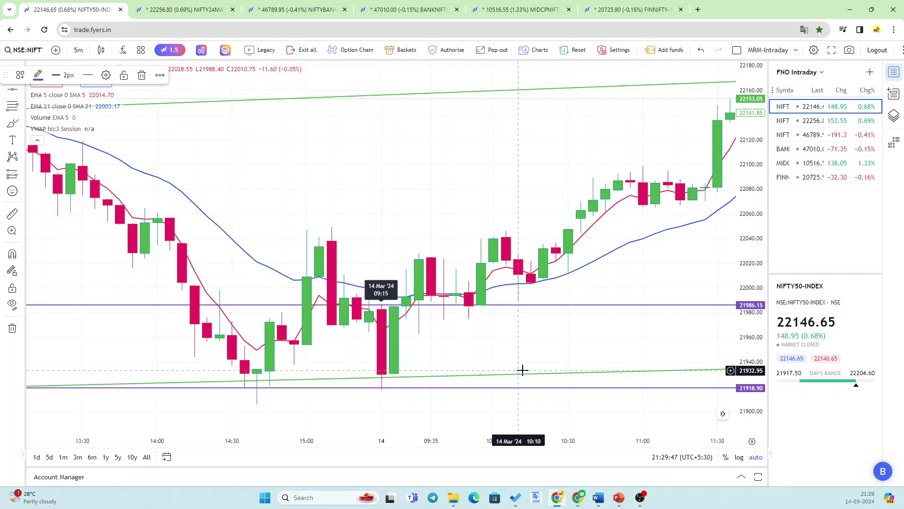
key("XF86Calculator")
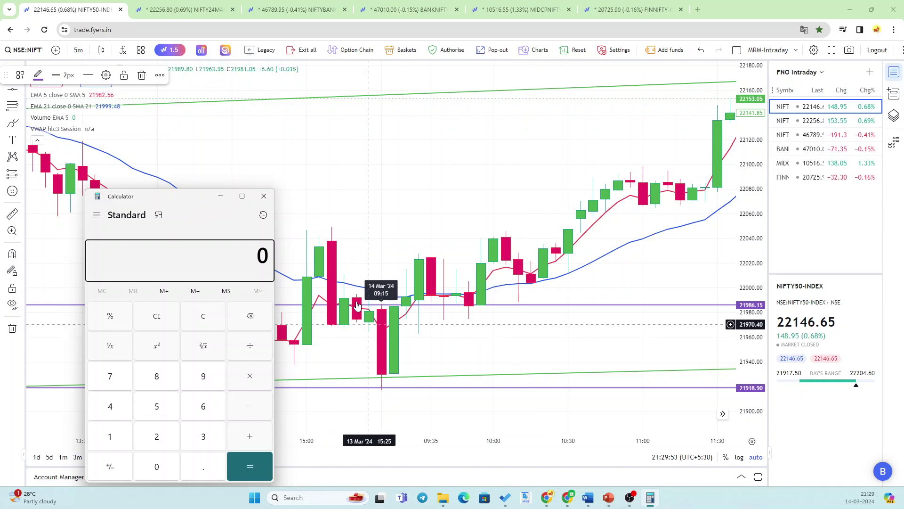
left_click(285, 151)
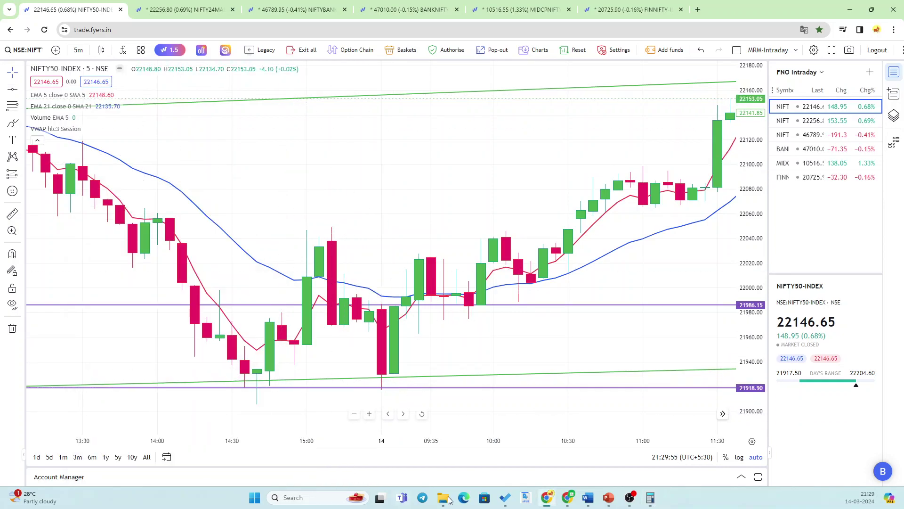
left_click(649, 502)
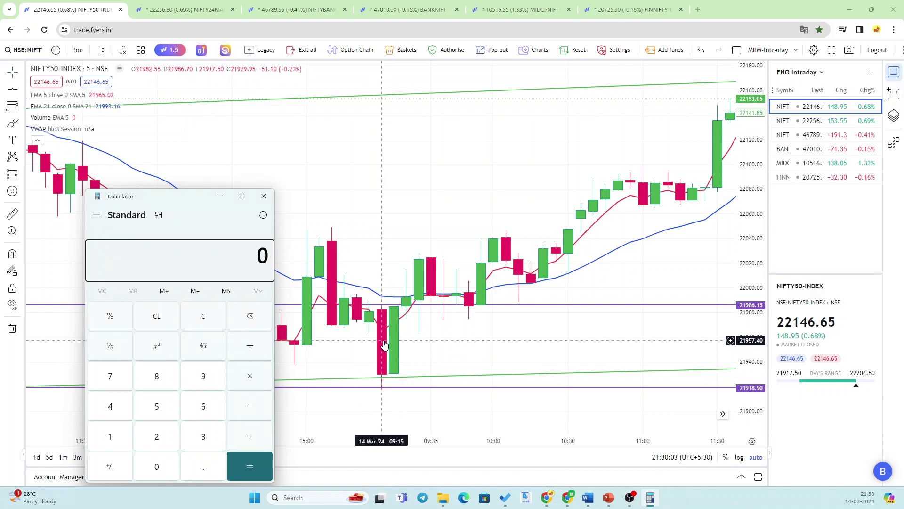
Enter 219 in the Calculator as the leading digits of the 14 March 09:15 candle's high.
left_click(160, 439)
left_click(119, 436)
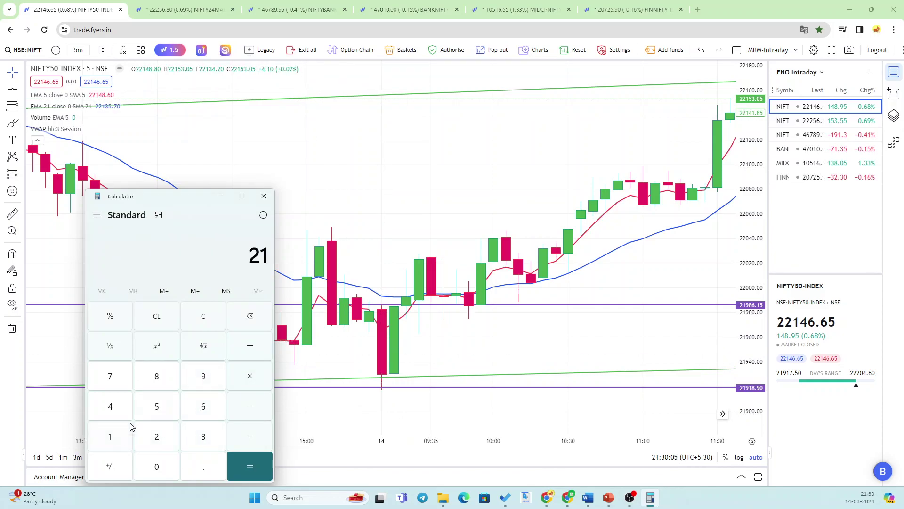
left_click(204, 384)
left_click(203, 407)
left_click(207, 474)
left_click(109, 376)
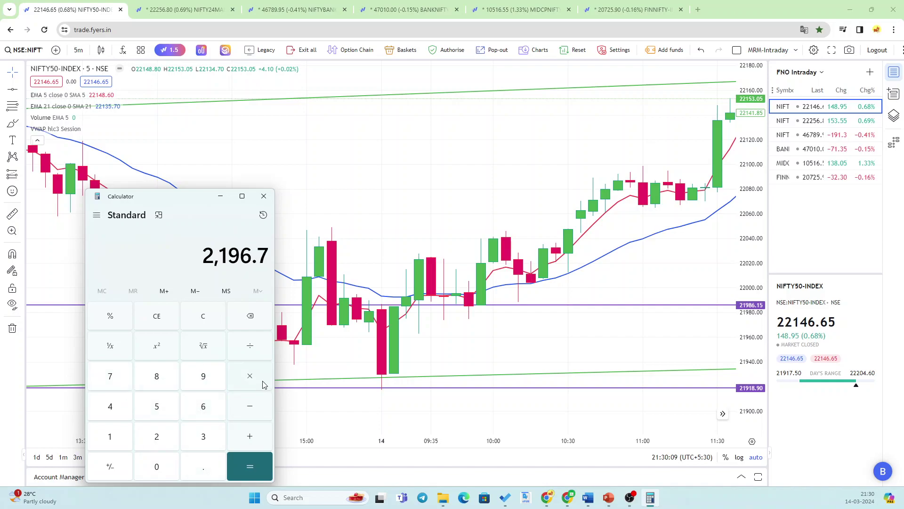
left_click(251, 317)
left_click(250, 317)
left_click(250, 317)
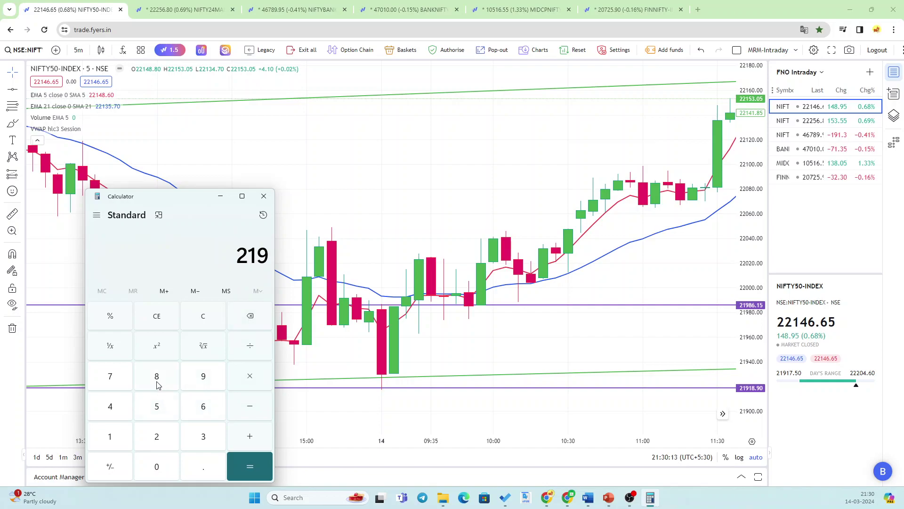
Complete the candle's high as 21986.7 and set it up as the first term of an addition.
left_click(174, 386)
left_click(198, 411)
left_click(212, 470)
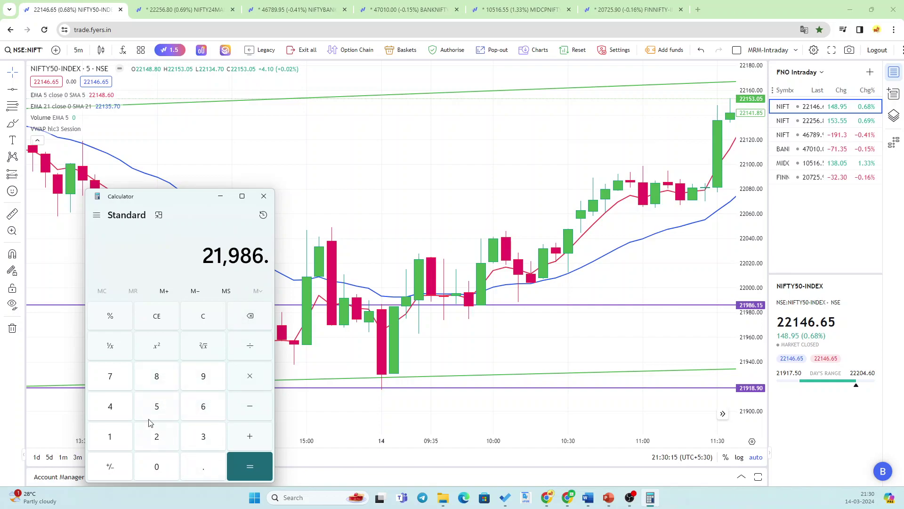
left_click(108, 377)
left_click(249, 448)
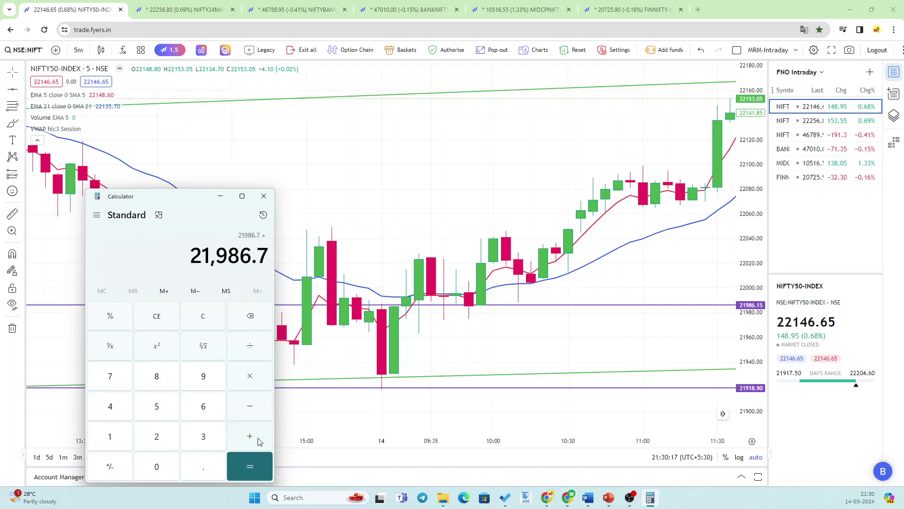
Add the 14 March 09:15 candle's low, 21917.5, to its high in the Calculator.
left_click(159, 438)
left_click(113, 438)
left_click(201, 379)
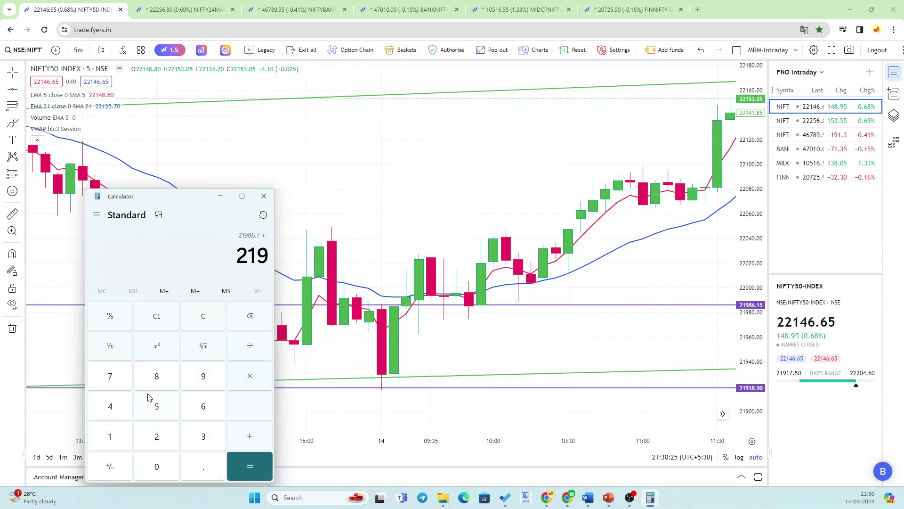
left_click(113, 442)
left_click(116, 379)
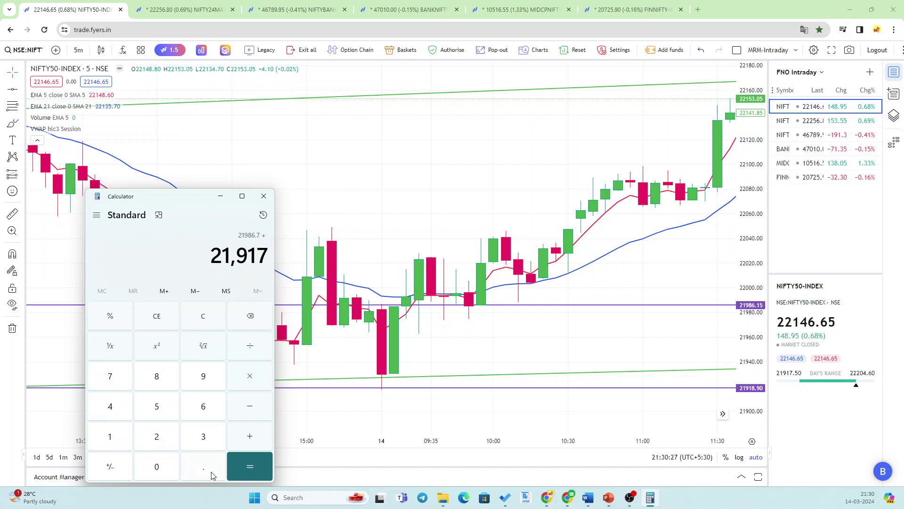
left_click(211, 473)
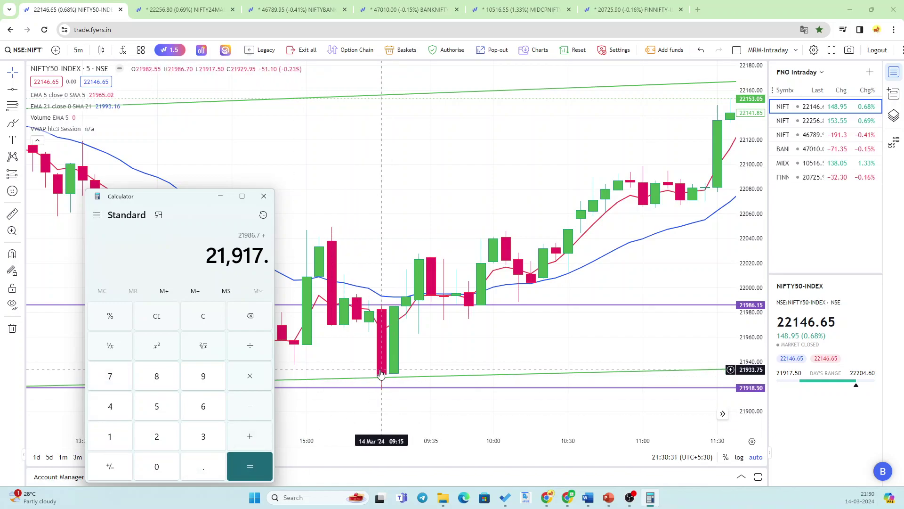
left_click(157, 406)
left_click(251, 466)
Divide the sum of the candle's high and low by 2 and put the Calculator away.
left_click(250, 348)
left_click(158, 438)
left_click(251, 471)
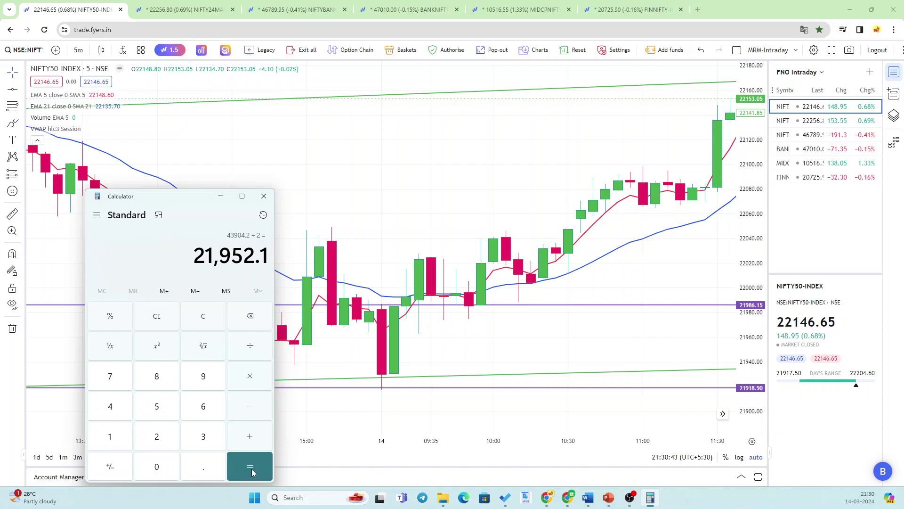
left_click(220, 197)
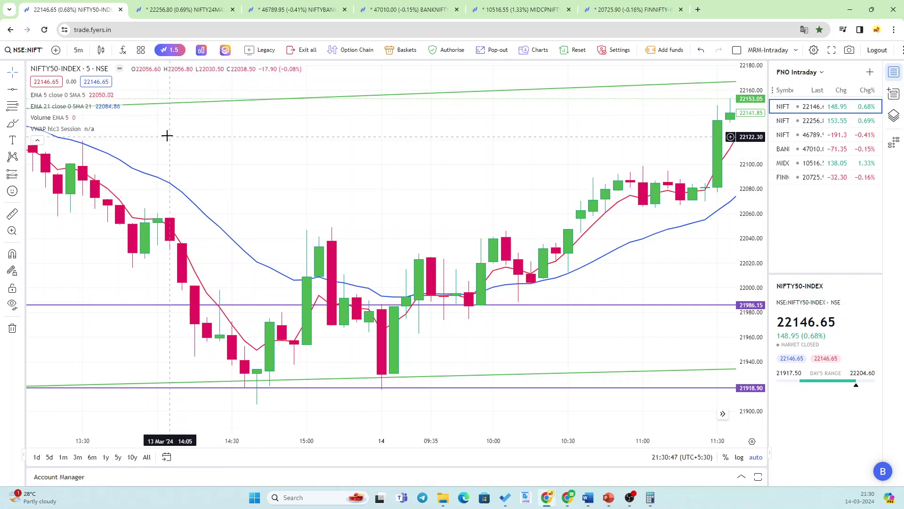
Place a horizontal line at about 21955.50 between the 14 March high and low lines and colour it red.
left_click(207, 343)
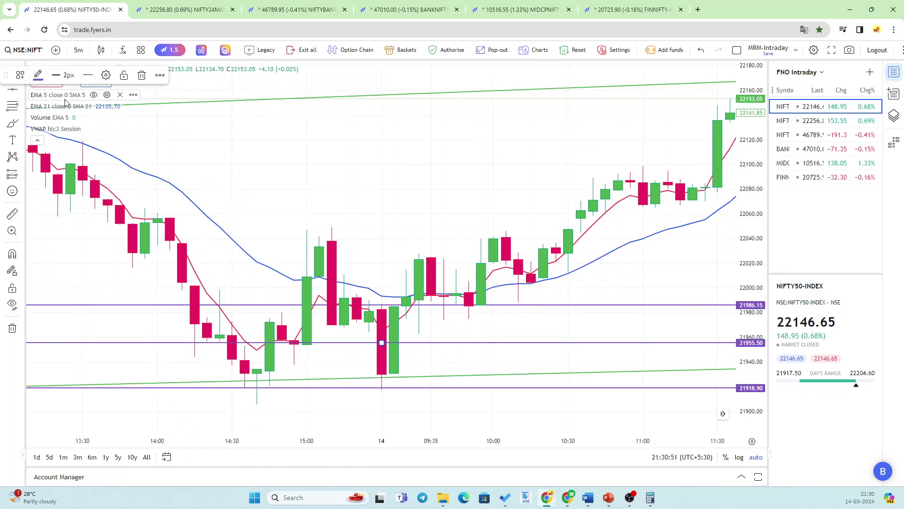
left_click(39, 75)
left_click(39, 108)
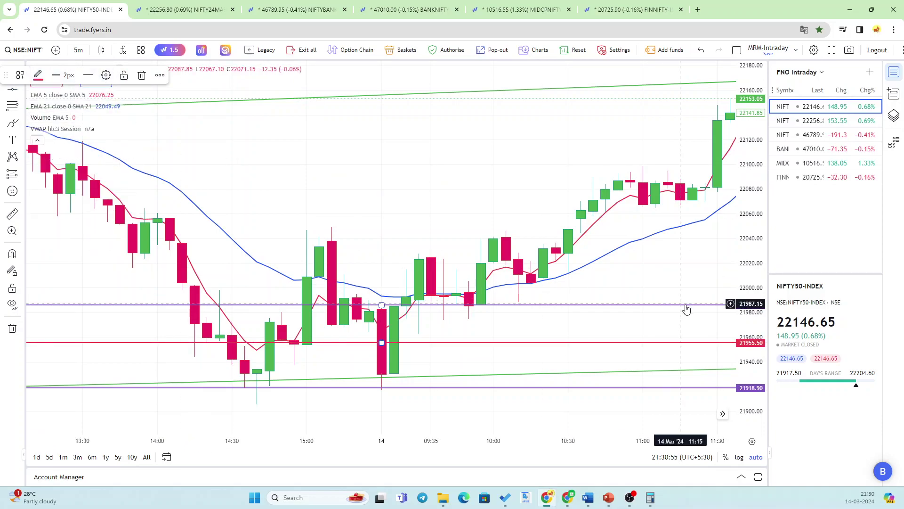
Set the red line's price coordinate to 21952.10 and deselect the line.
left_click(106, 75)
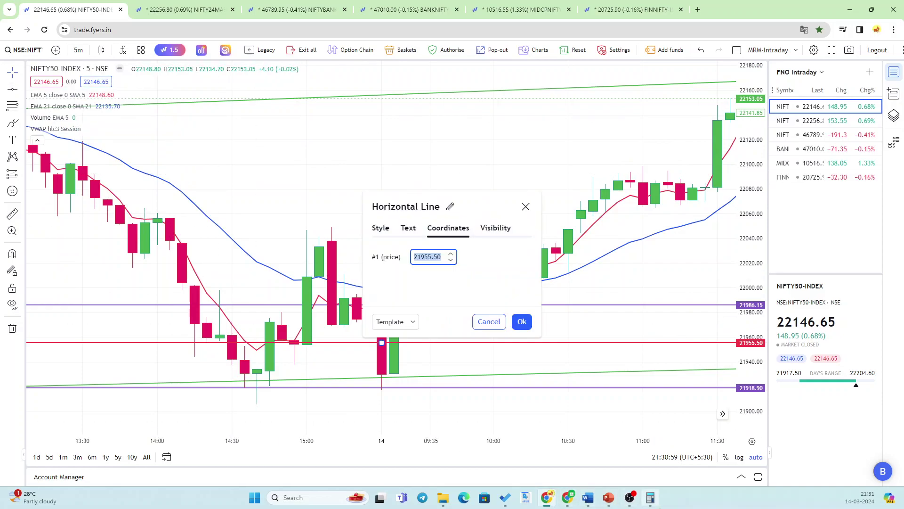
mouse_move(658, 506)
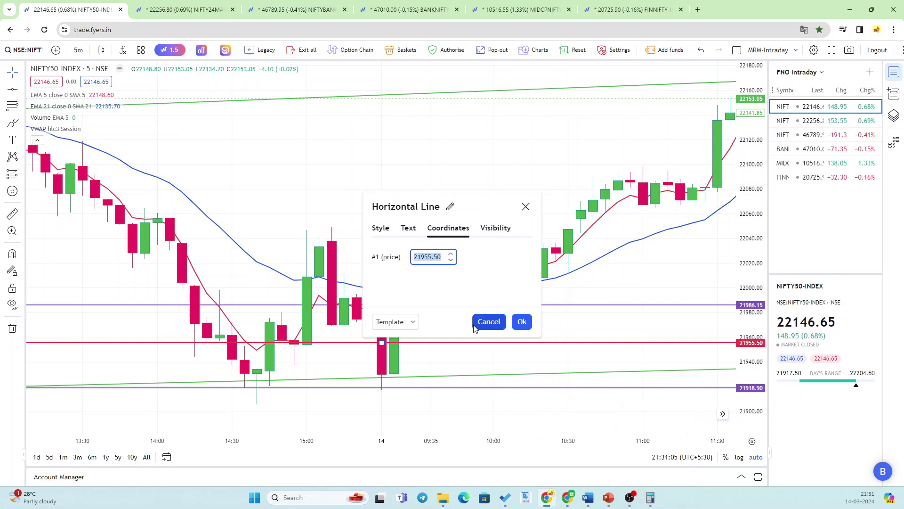
type("2195")
left_click(521, 322)
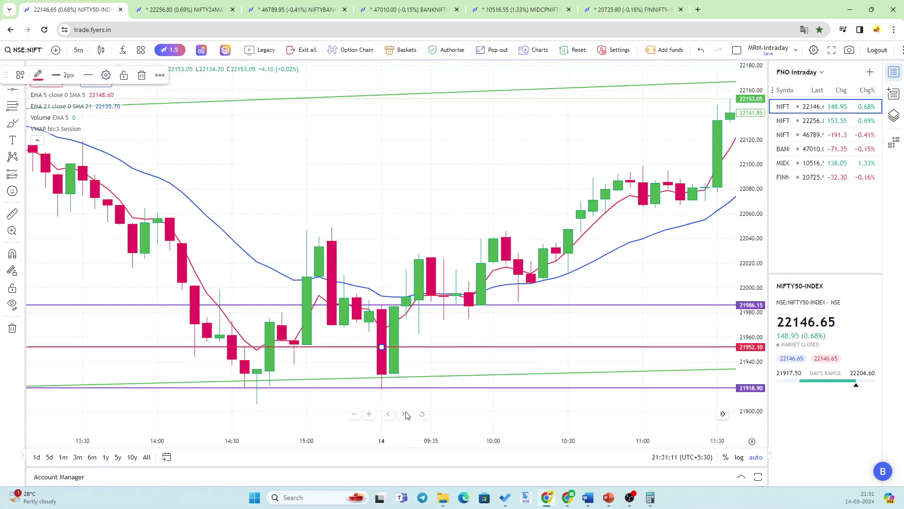
left_click(404, 193)
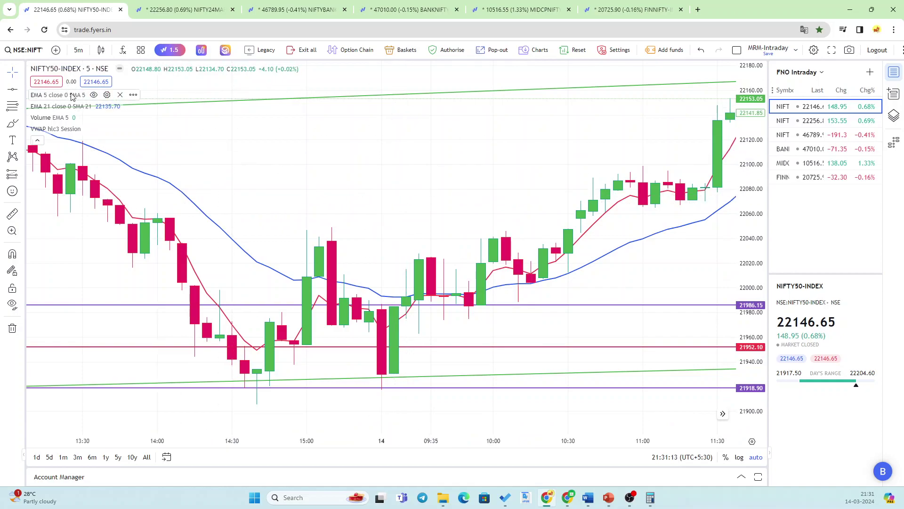
Lock the red median line in place and deselect it.
left_click(344, 346)
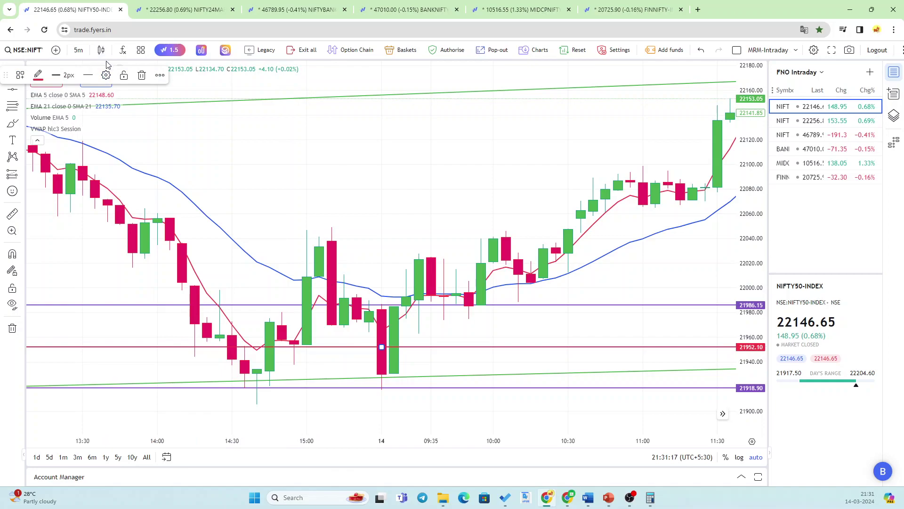
left_click(124, 75)
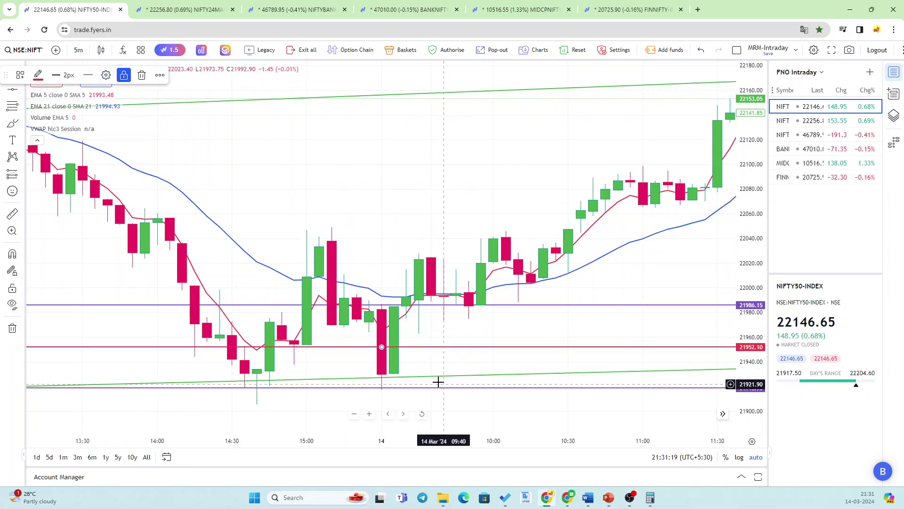
left_click(369, 210)
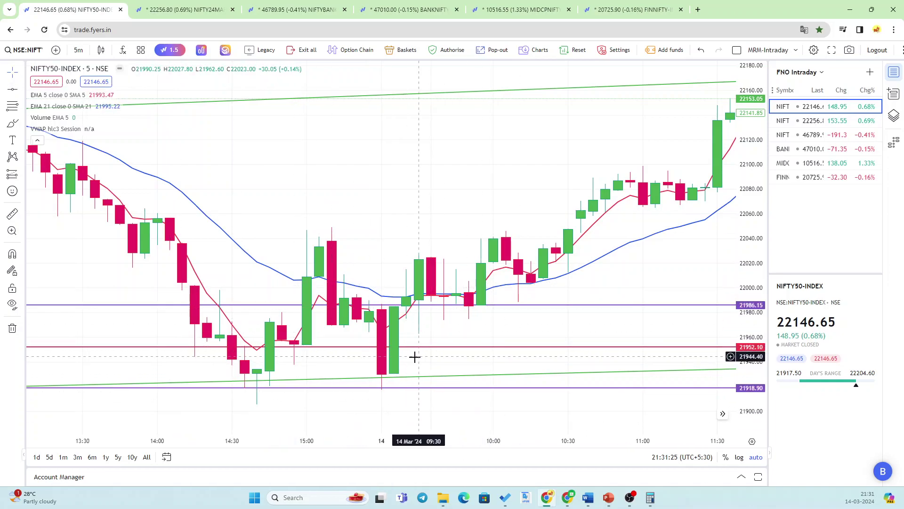
Measure the price distance from the 14 March 09:15 candle's low to its high.
left_click(18, 218)
left_click(382, 388)
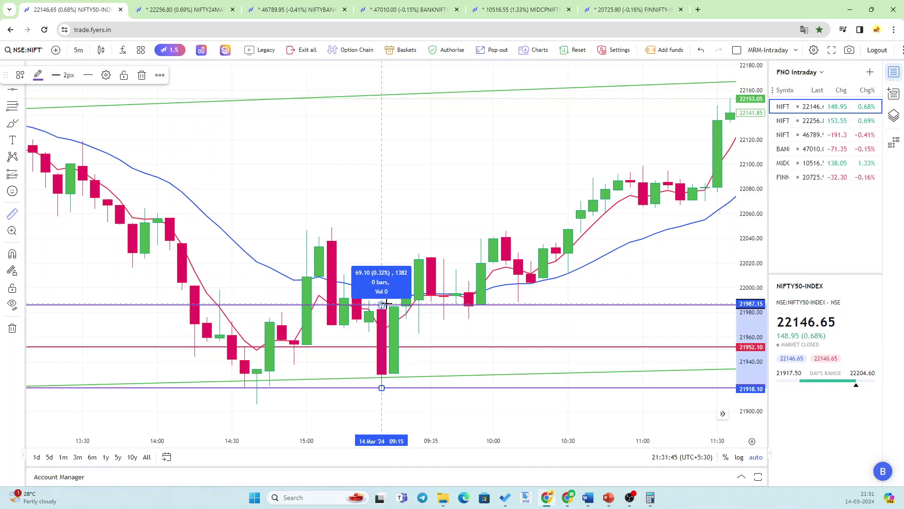
left_click(386, 304)
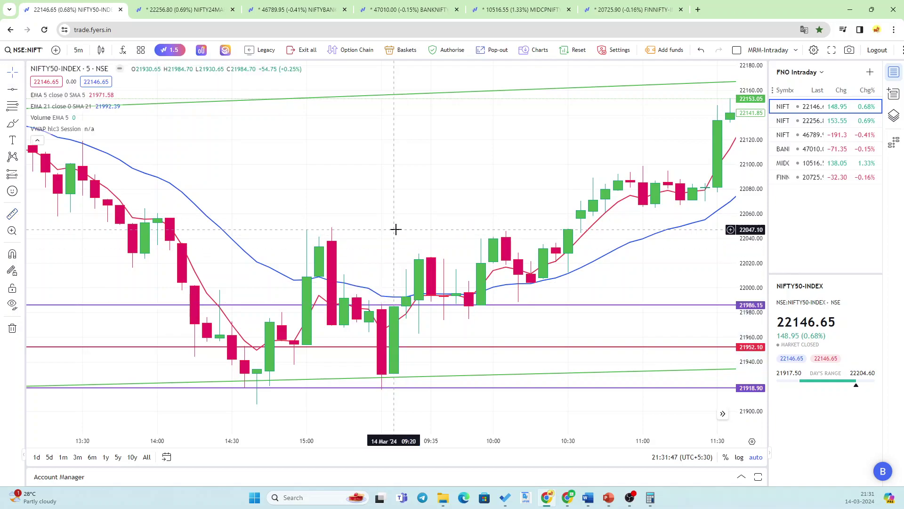
Clear the Calculator and divide the candle's measured range, 69.1, by 4.
left_click(650, 498)
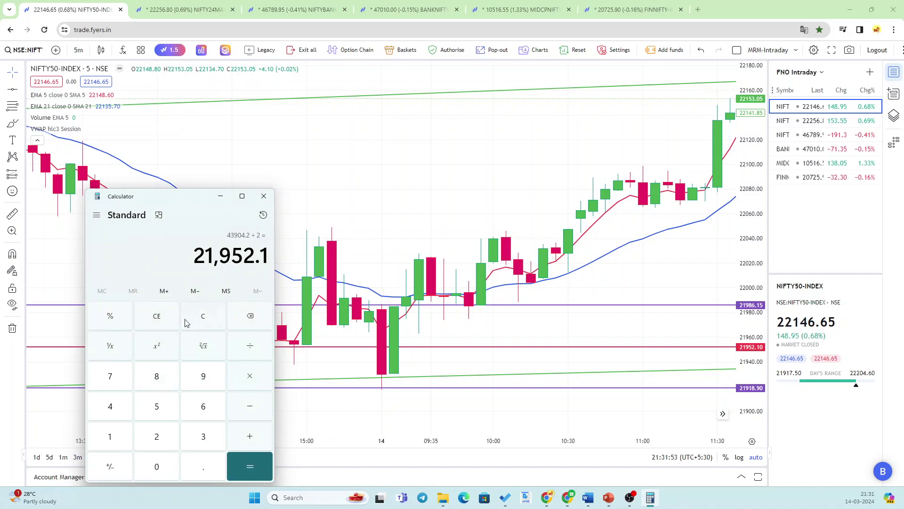
left_click(159, 321)
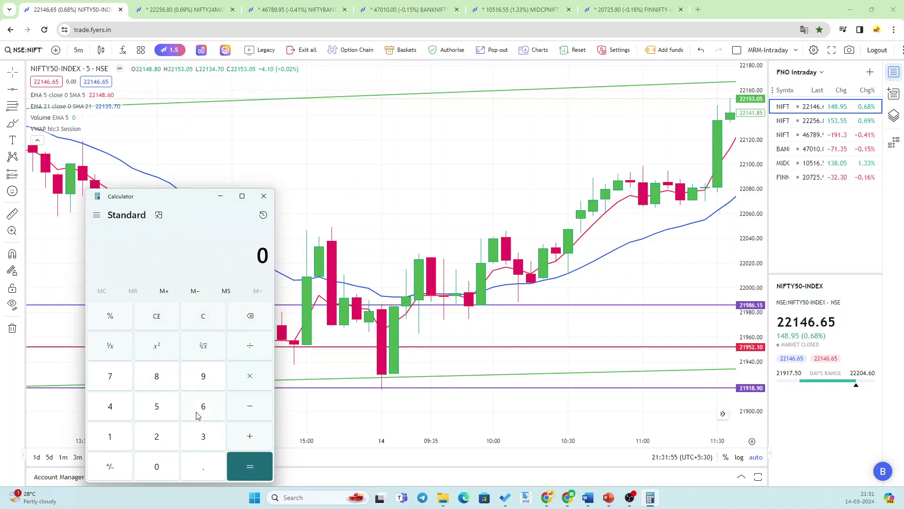
left_click(206, 409)
left_click(204, 376)
left_click(203, 468)
left_click(116, 436)
left_click(259, 349)
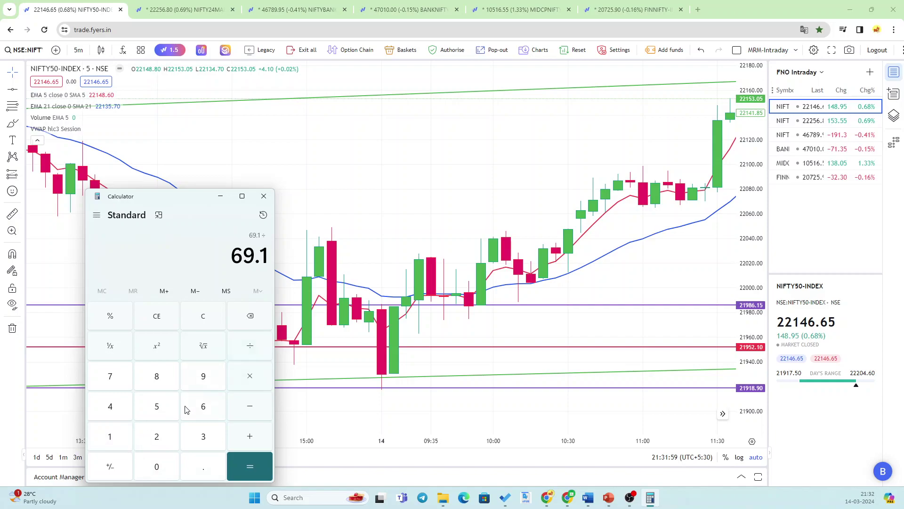
left_click(112, 408)
left_click(252, 464)
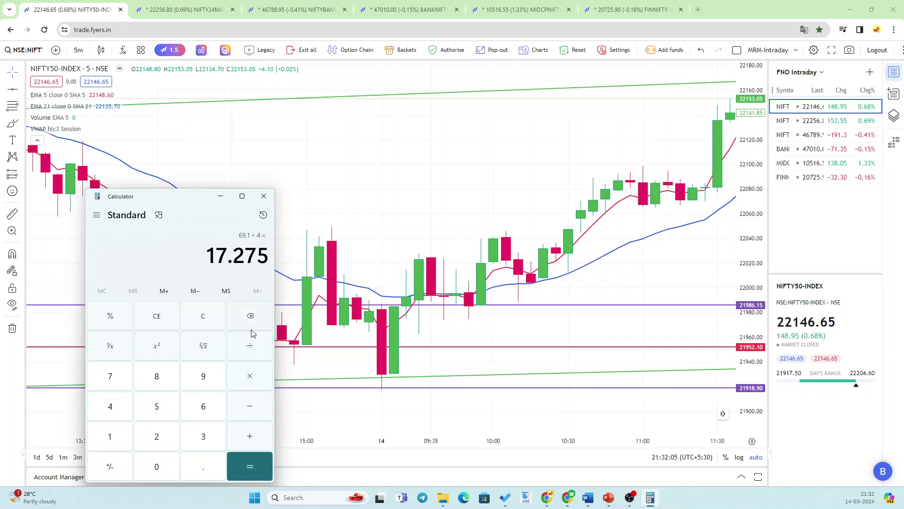
Try adding 21896.15 to the quarter range in the Calculator and clear the calculation.
left_click(249, 435)
left_click(166, 440)
left_click(105, 436)
left_click(153, 380)
left_click(210, 383)
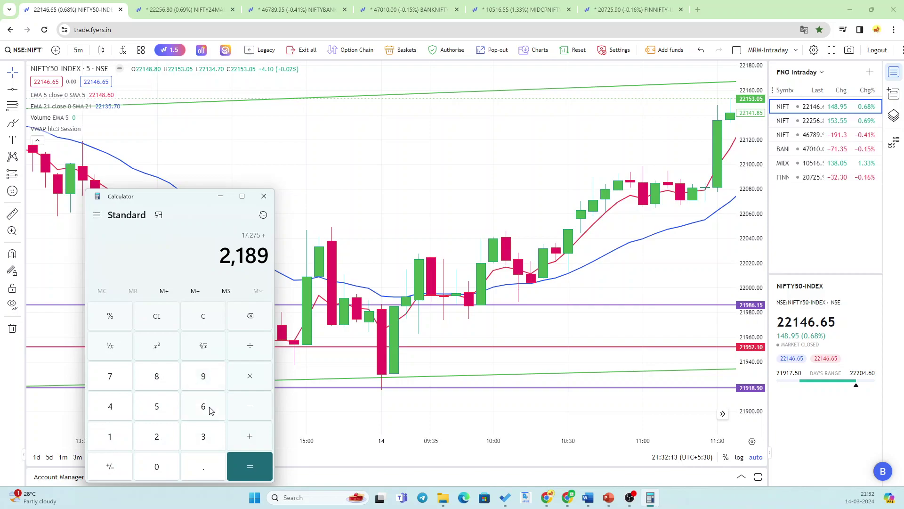
left_click(208, 411)
left_click(202, 460)
left_click(114, 439)
left_click(149, 414)
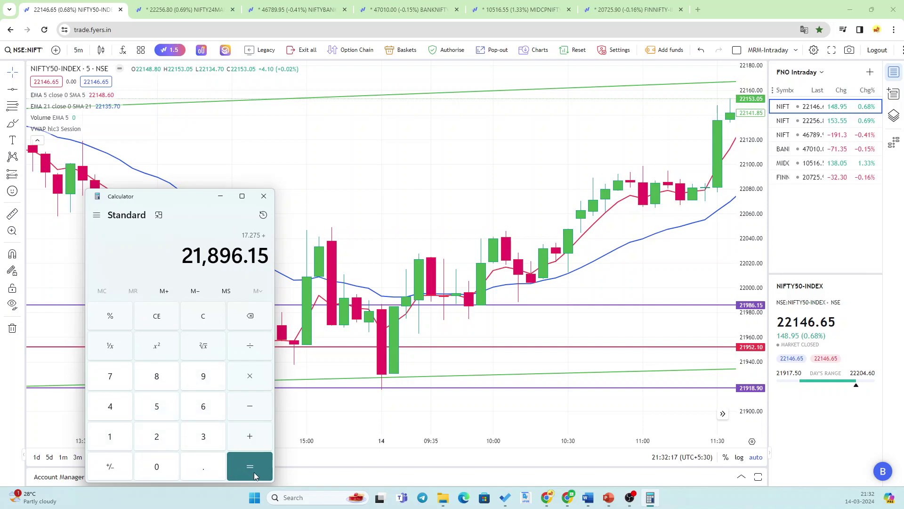
left_click(255, 473)
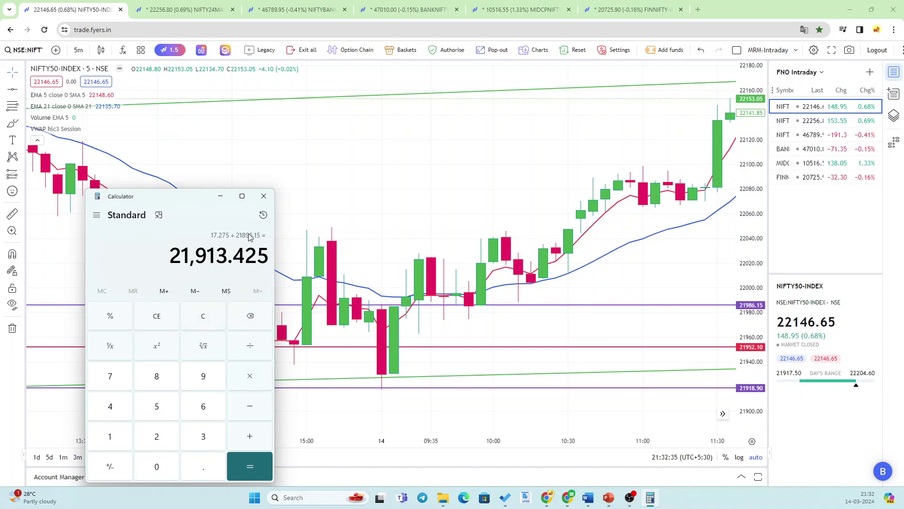
left_click(250, 316)
left_click(203, 320)
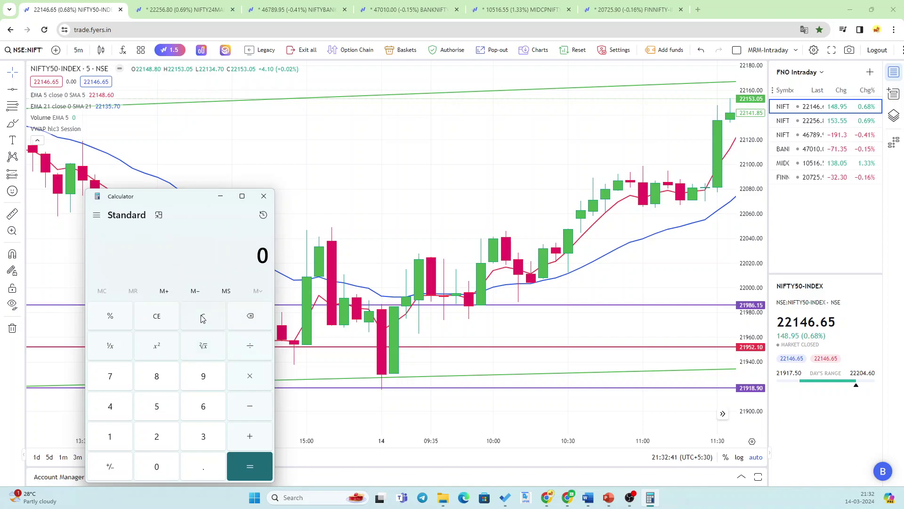
Calculate the upper buffer level by adding the rounded quarter range 17.3 to the high line's price, 21986.15.
left_click(118, 438)
left_click(115, 376)
left_click(204, 472)
left_click(203, 436)
left_click(159, 443)
left_click(116, 441)
left_click(202, 387)
left_click(160, 377)
left_click(203, 407)
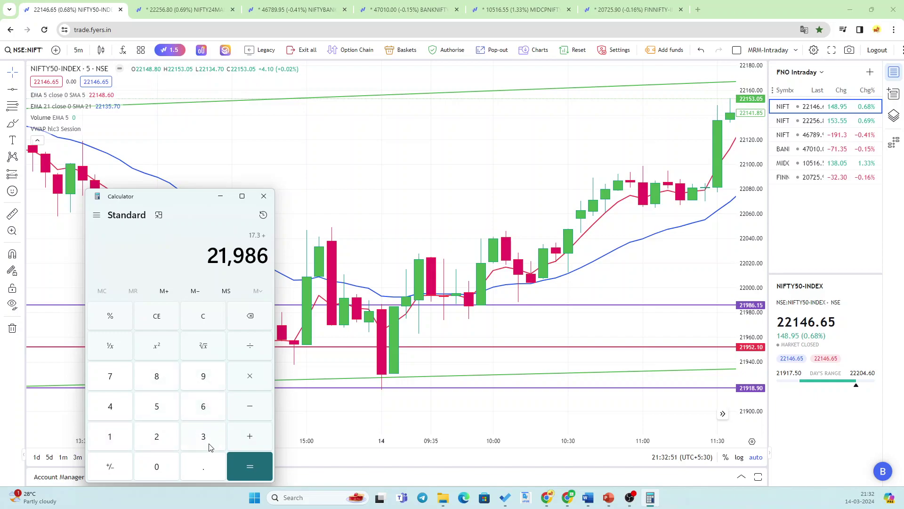
left_click(204, 473)
left_click(105, 435)
left_click(161, 409)
left_click(248, 473)
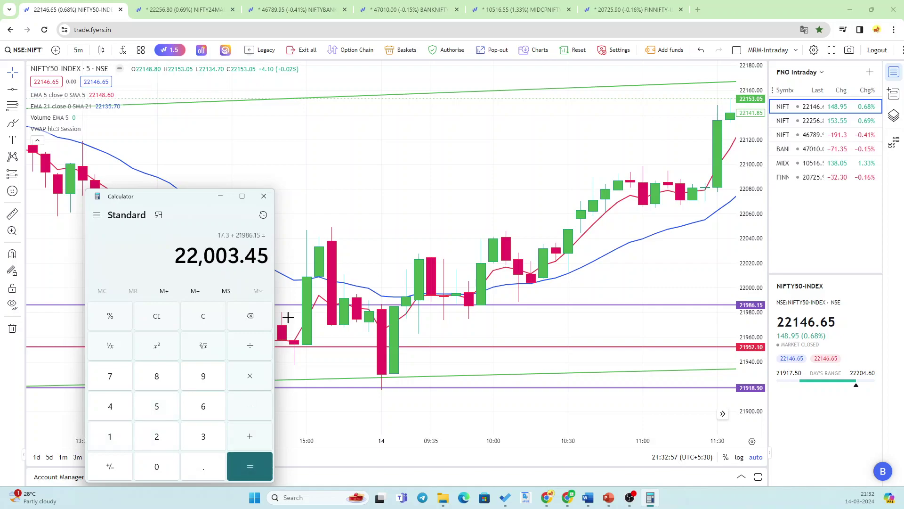
Place a horizontal line at about 22003.60 above the 14 March high line and colour it black.
left_click_drag(218, 196, 228, 202)
left_click(279, 271)
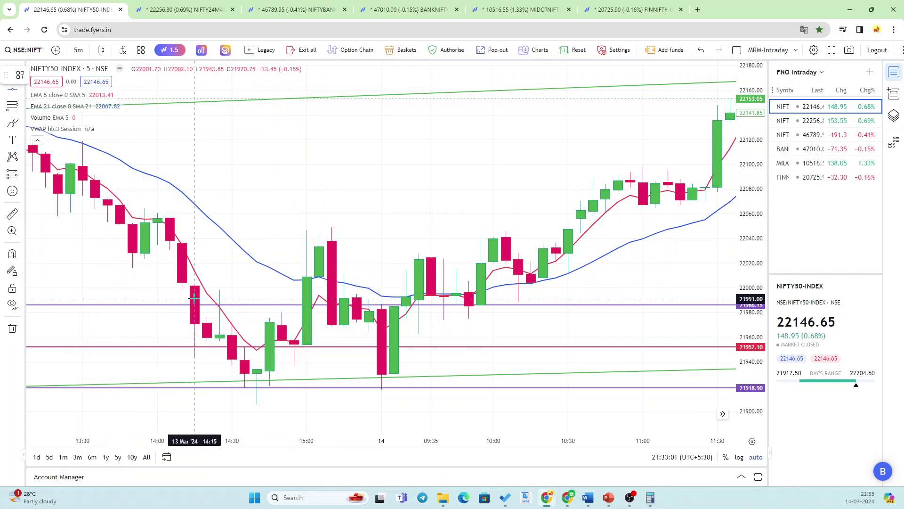
left_click(196, 281)
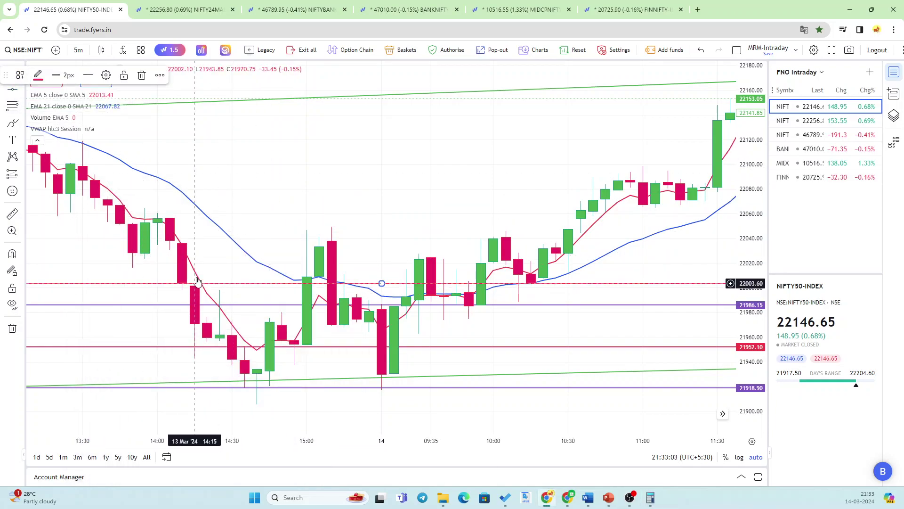
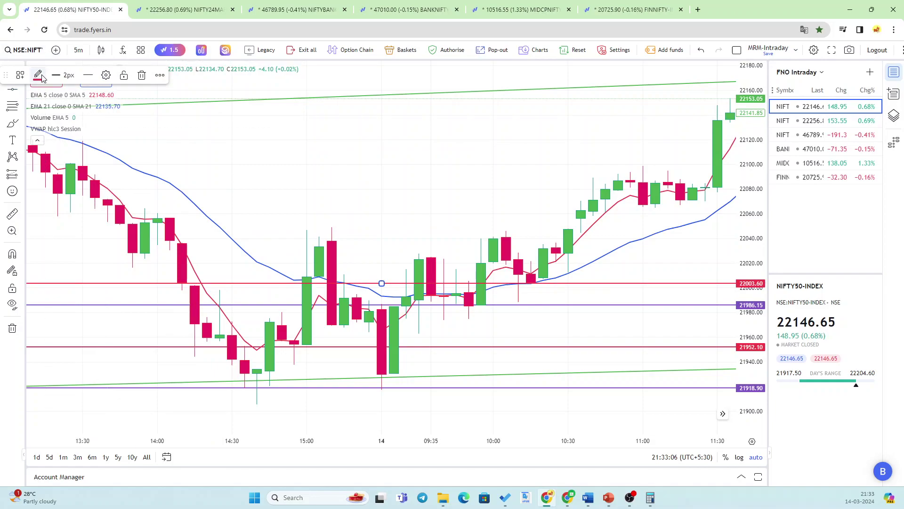
left_click(41, 77)
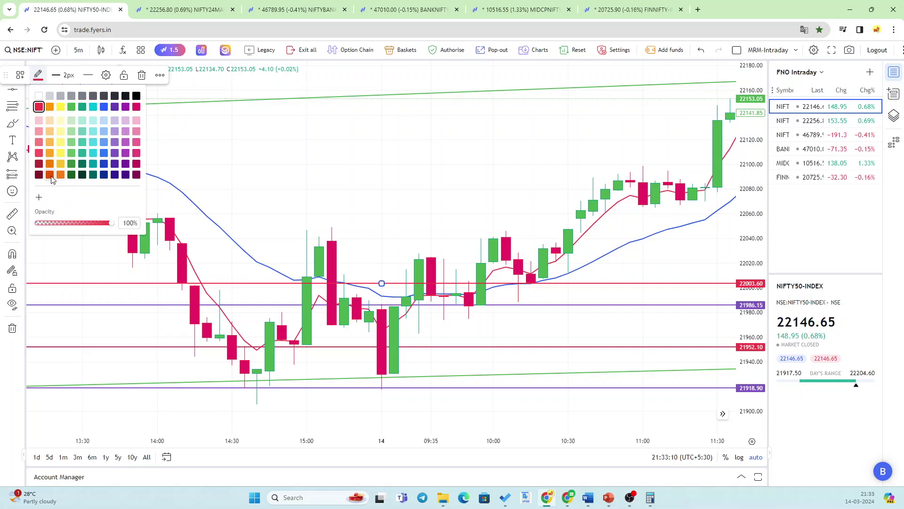
left_click(49, 175)
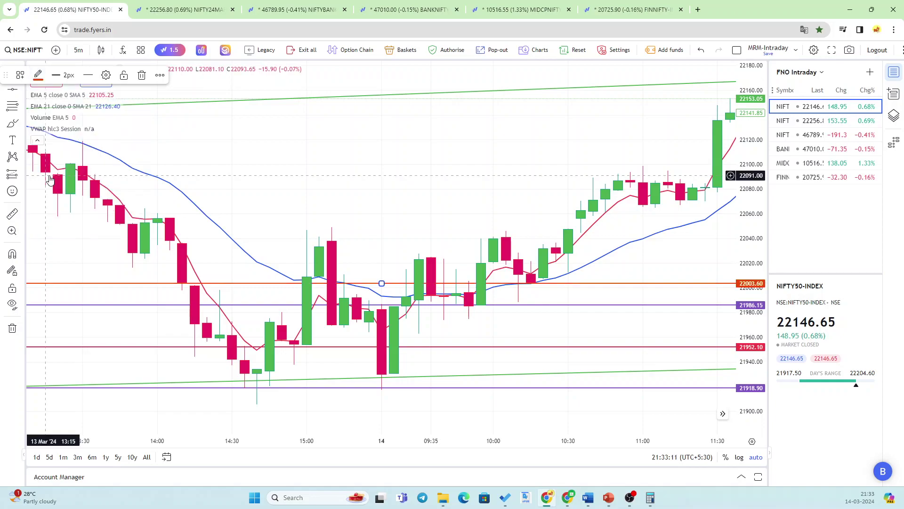
left_click(37, 78)
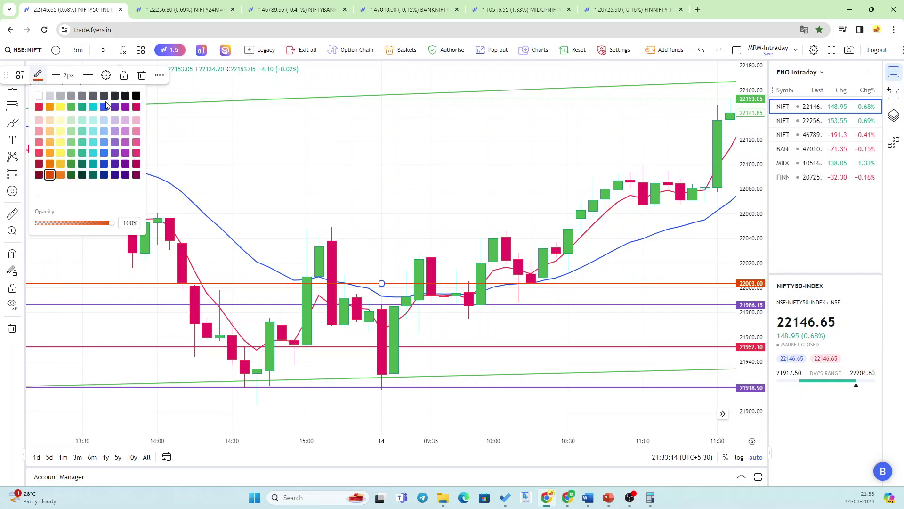
left_click(126, 97)
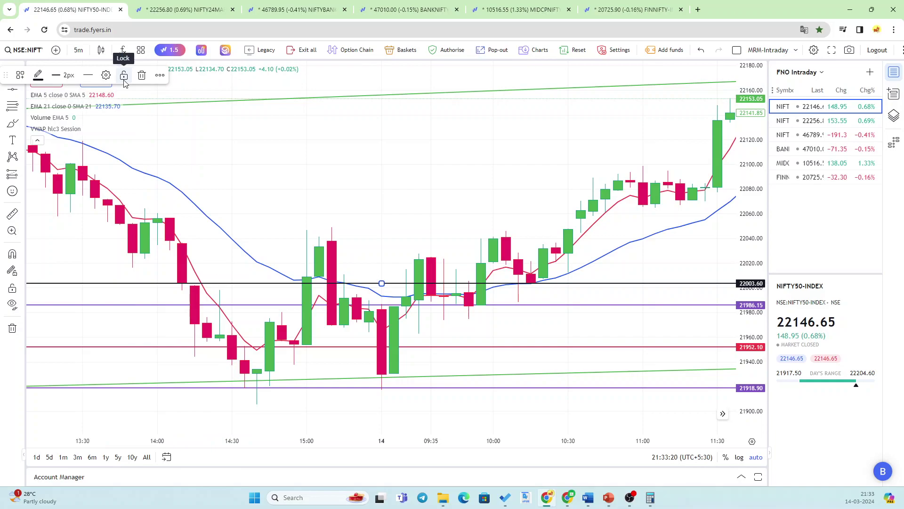
Check the computed upper buffer level in the Calculator and set the upper black horizontal line's price to 22003.45.
left_click(650, 500)
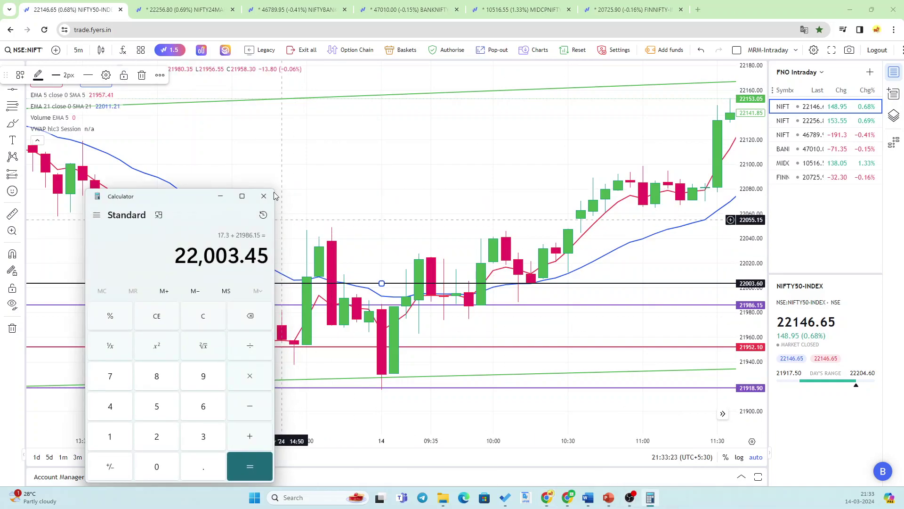
left_click(106, 75)
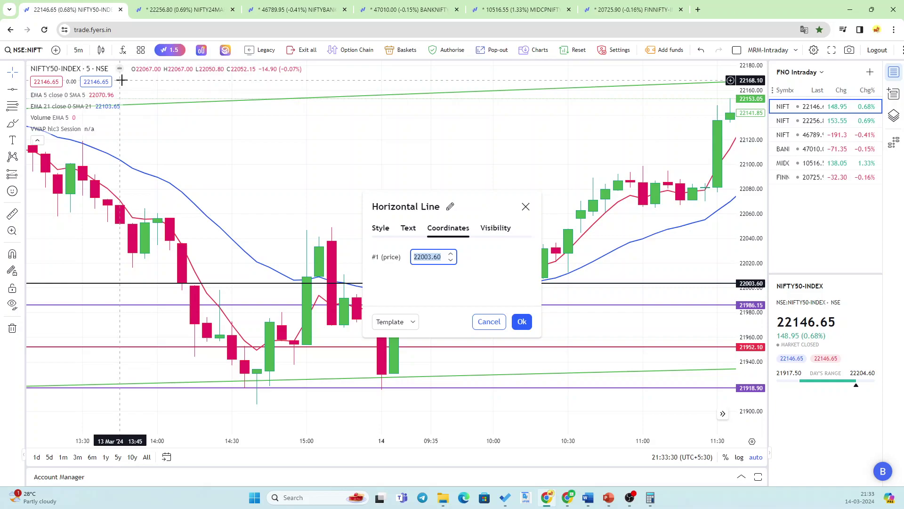
type("2200")
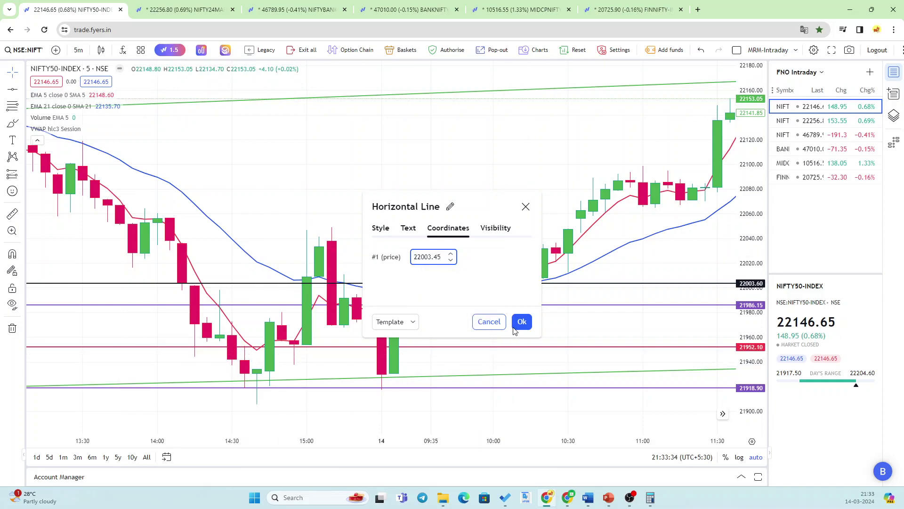
left_click(522, 322)
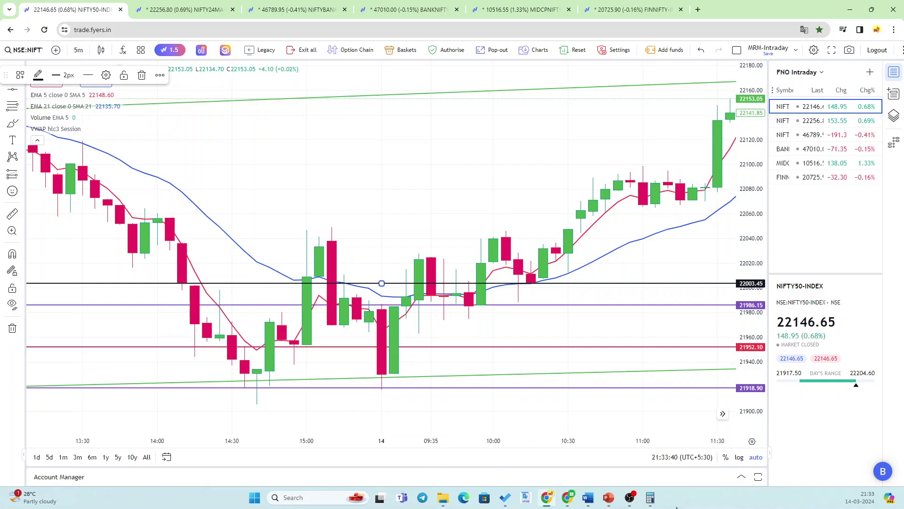
Calculate the lower buffer level in the Calculator by subtracting 17.3 from the low line's price, 21918.9.
left_click(650, 499)
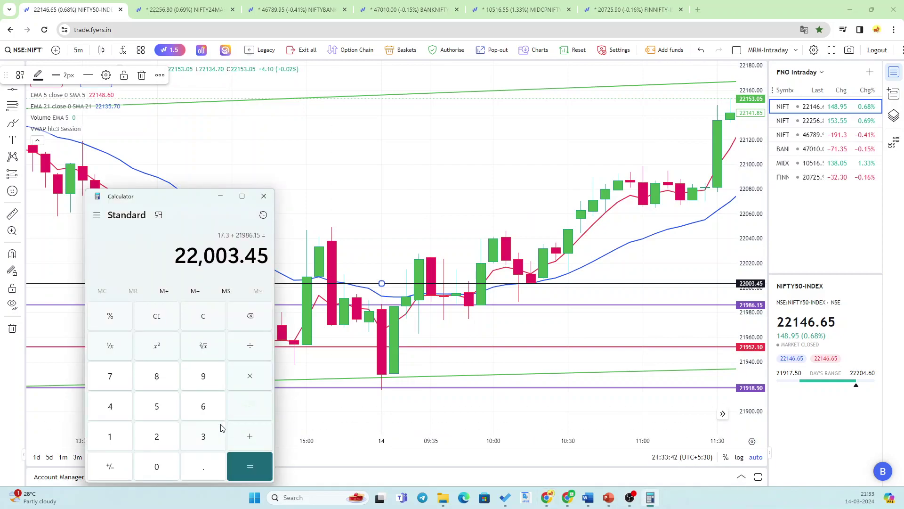
left_click(160, 319)
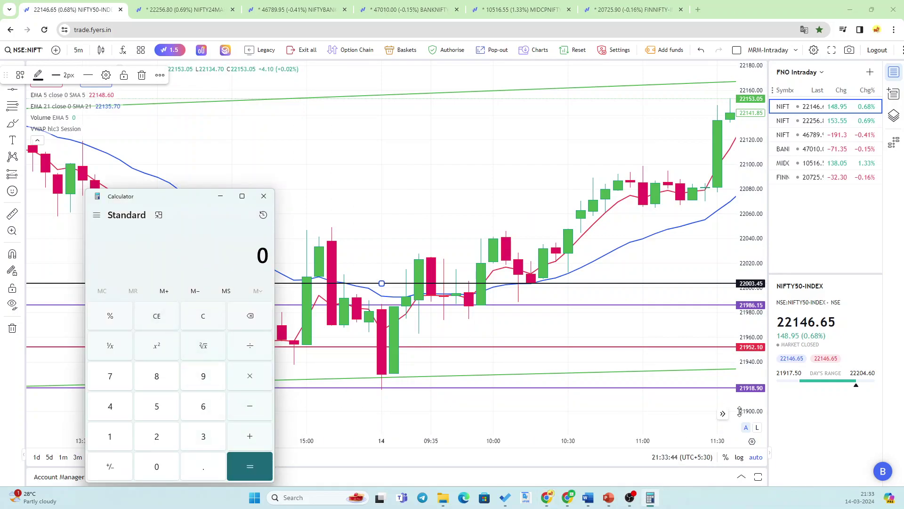
left_click(155, 439)
left_click(116, 437)
left_click(203, 376)
left_click(112, 437)
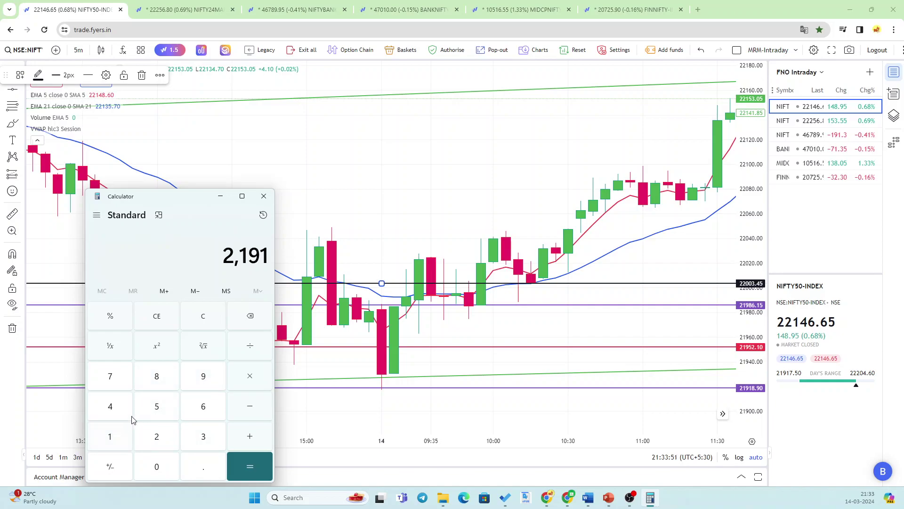
left_click(158, 382)
left_click(205, 471)
left_click(206, 380)
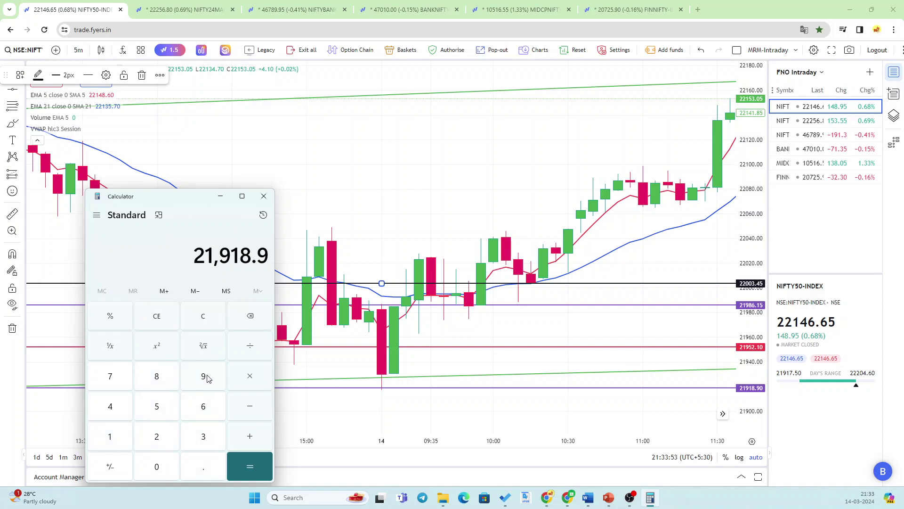
left_click(252, 409)
left_click(112, 439)
left_click(118, 382)
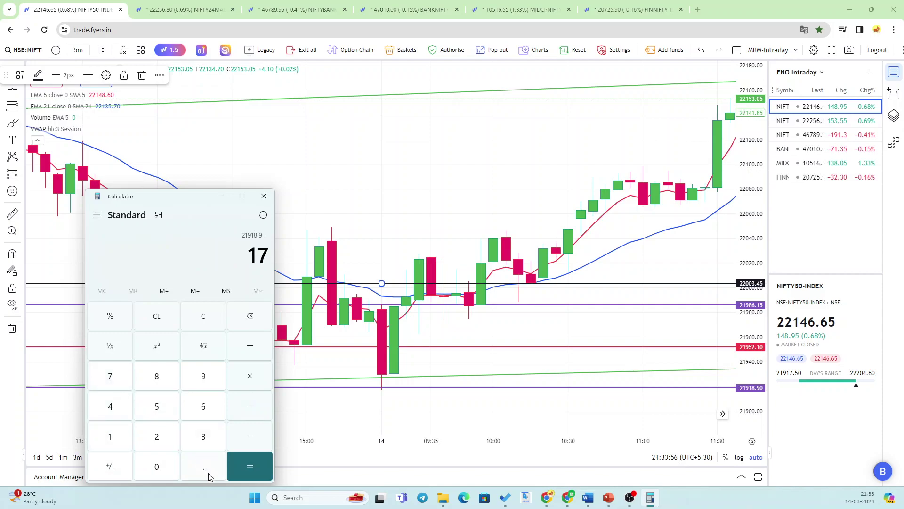
left_click(210, 476)
left_click(204, 437)
left_click(256, 473)
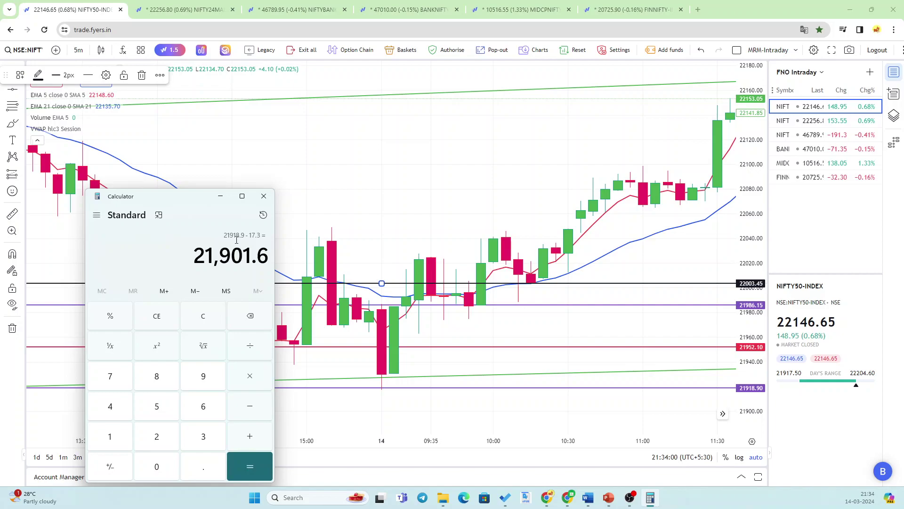
left_click(220, 197)
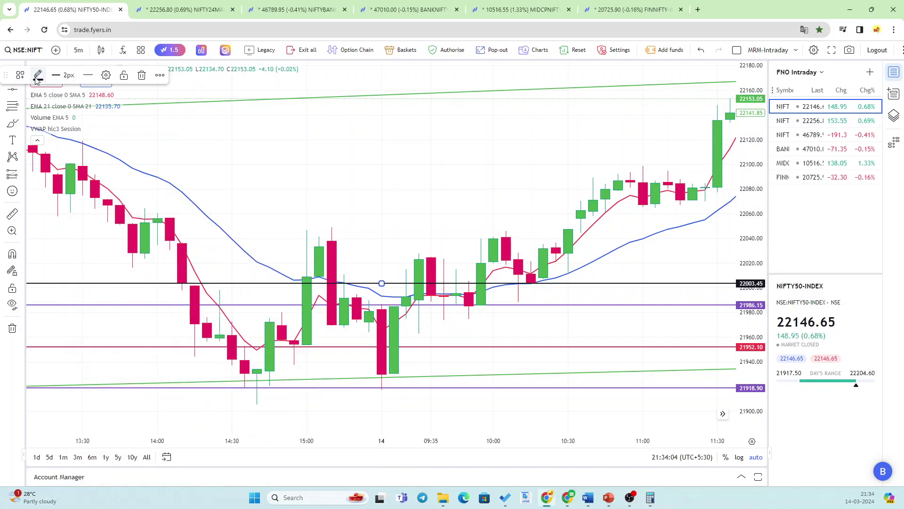
Add a horizontal line below the 14 March low line at a price of 21901.60 and lock it.
left_click(19, 94)
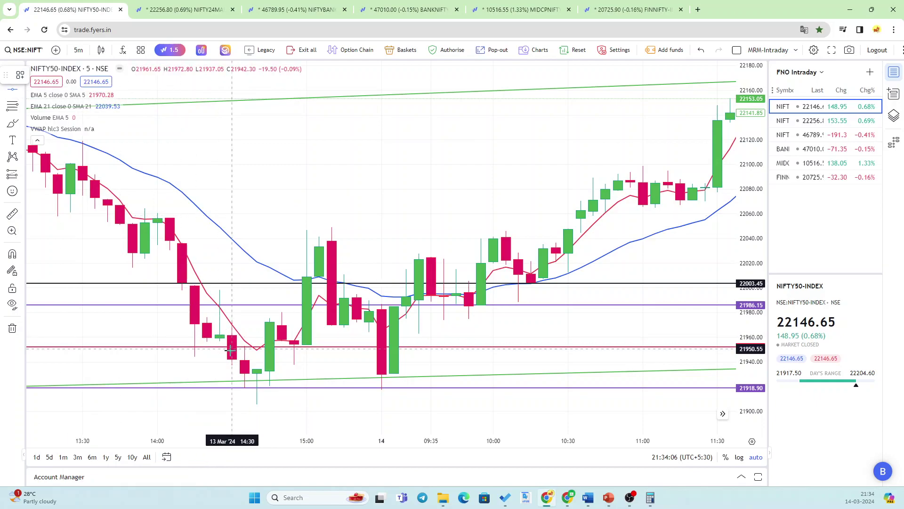
left_click(236, 403)
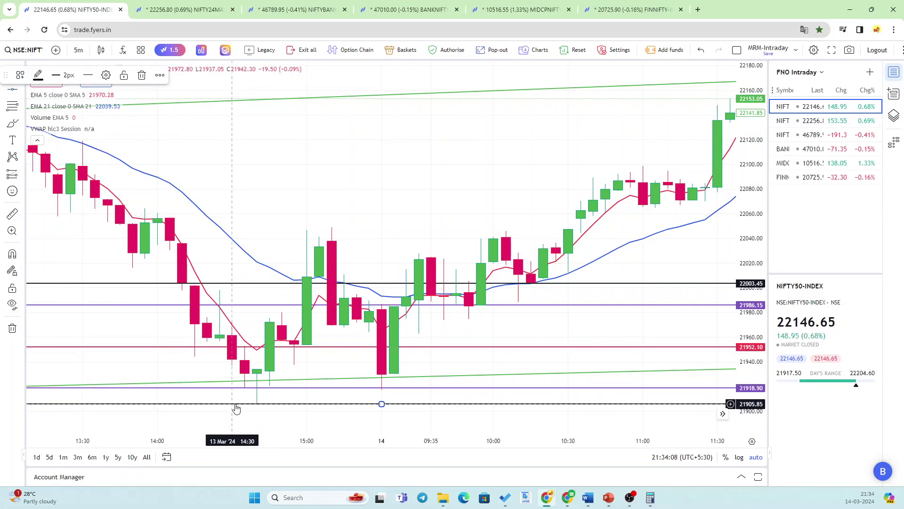
left_click(106, 75)
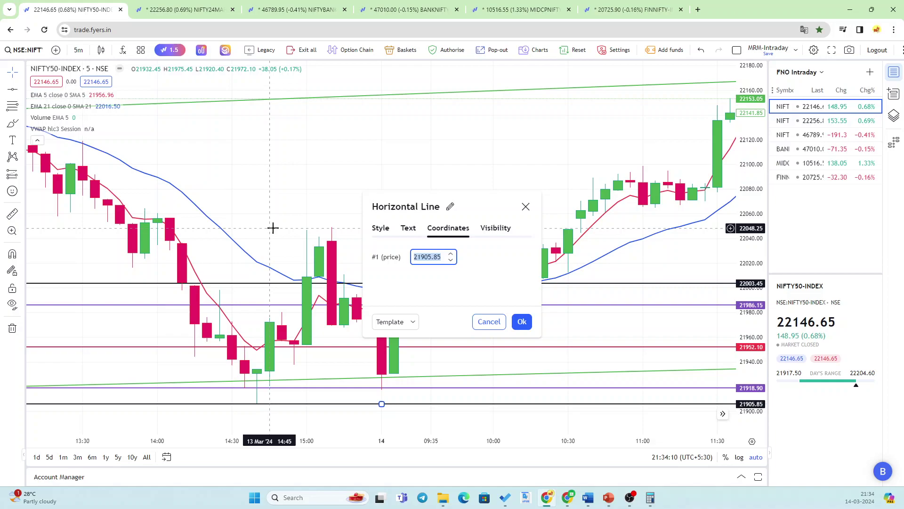
type("21")
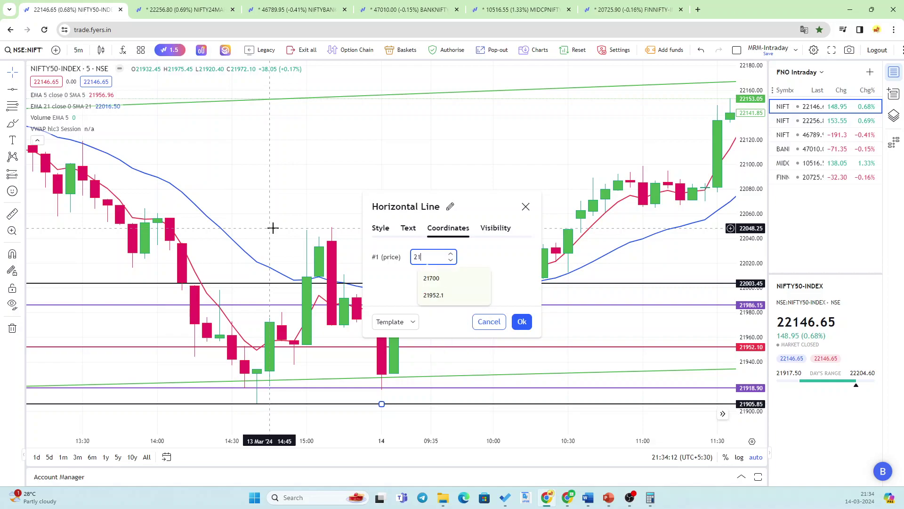
type("906")
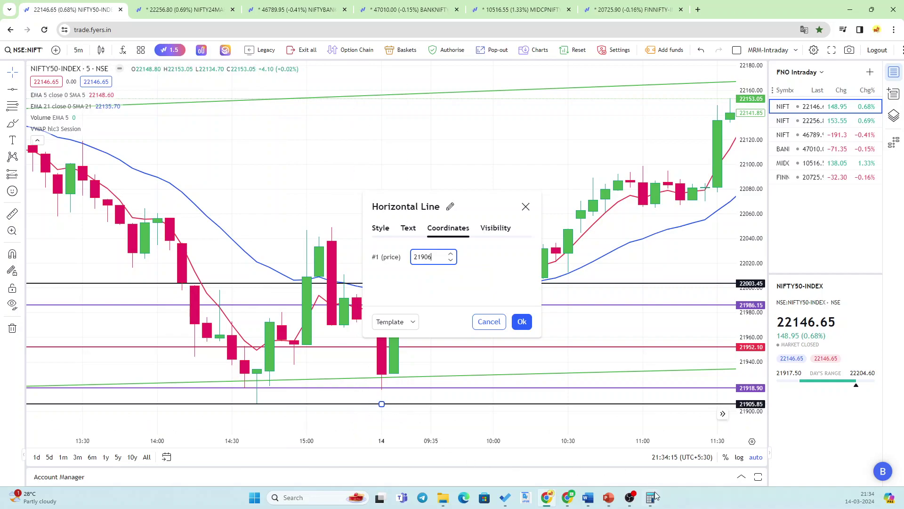
mouse_move(653, 503)
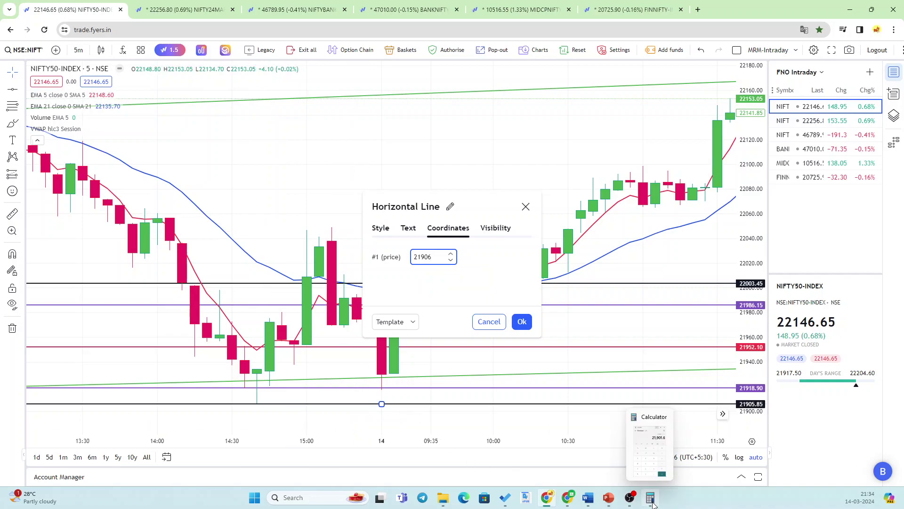
key("BackSpace")
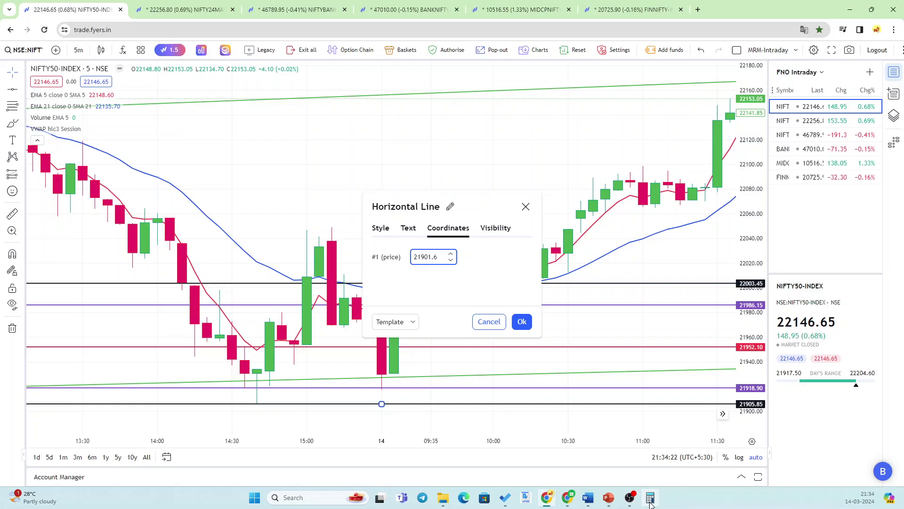
left_click(651, 499)
left_click(651, 499)
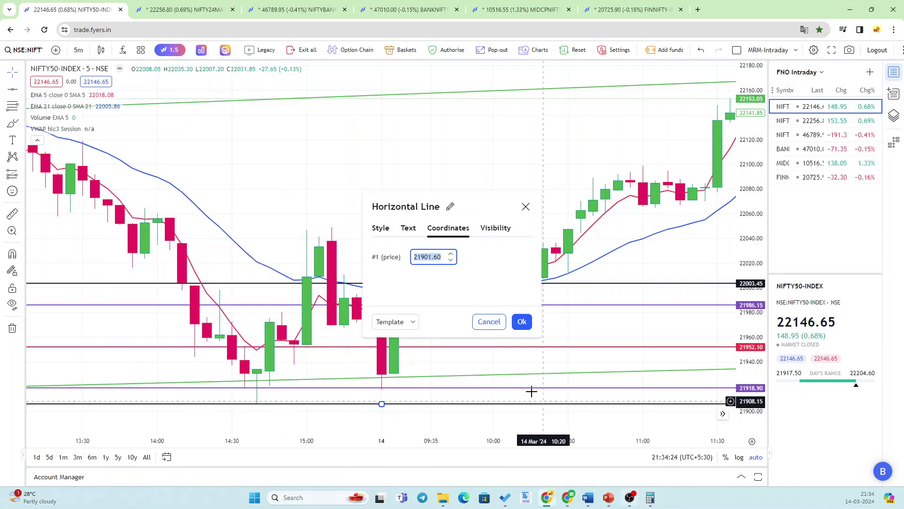
left_click(522, 322)
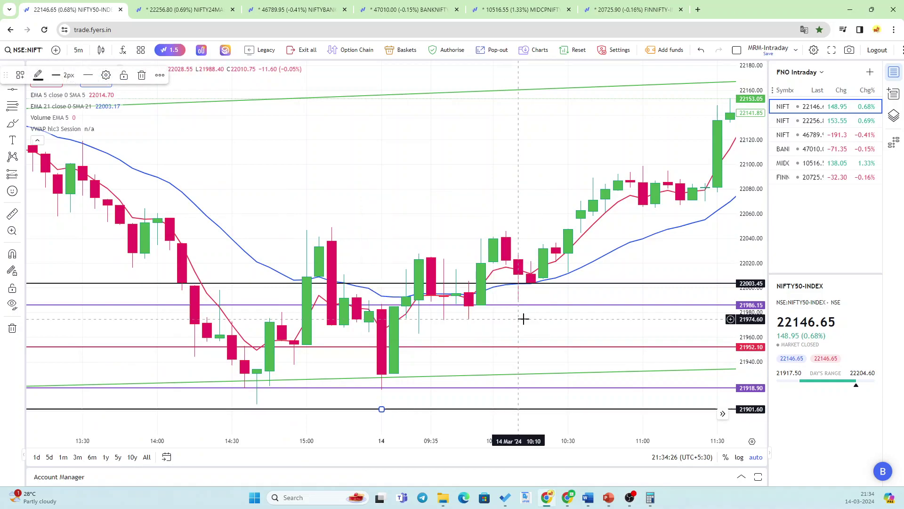
left_click(124, 75)
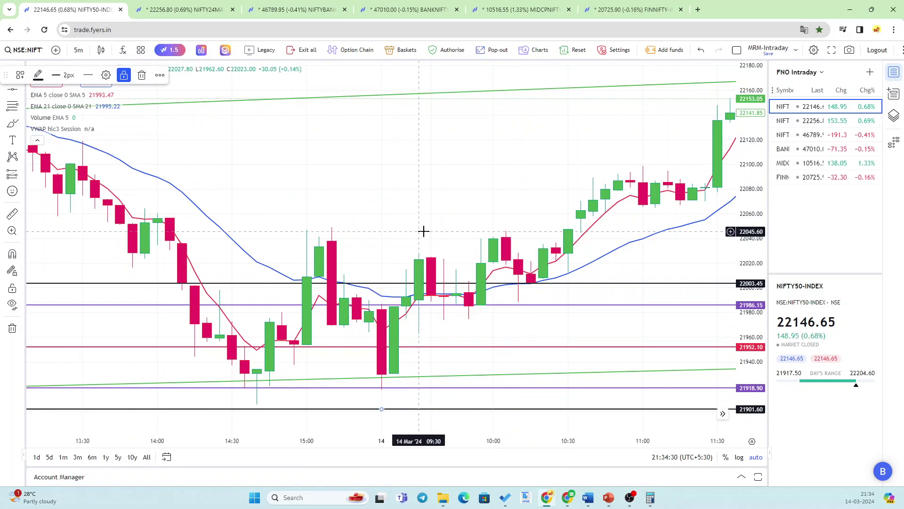
left_click(421, 216)
Switch the chart to the 1-hour timeframe and delete the green horizontal line at 22215.65.
scroll(405, 188, "down", 5)
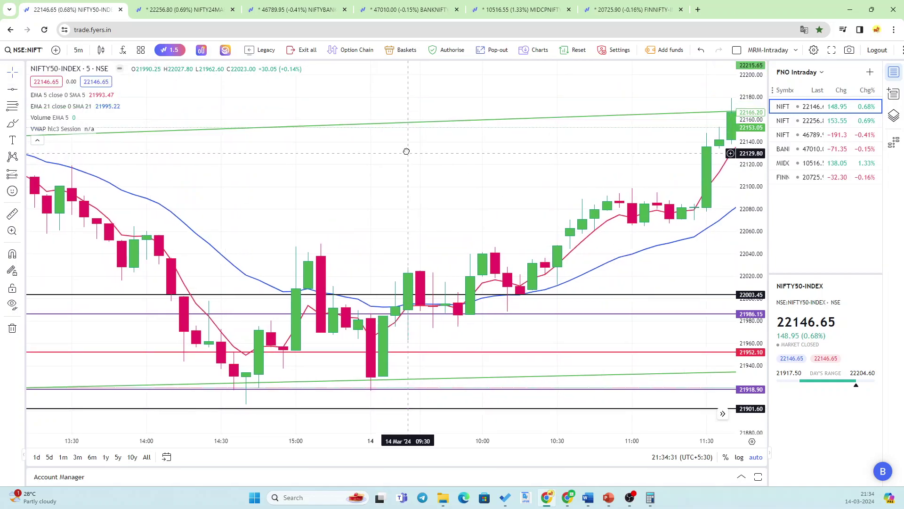
scroll(387, 213, "up", 2)
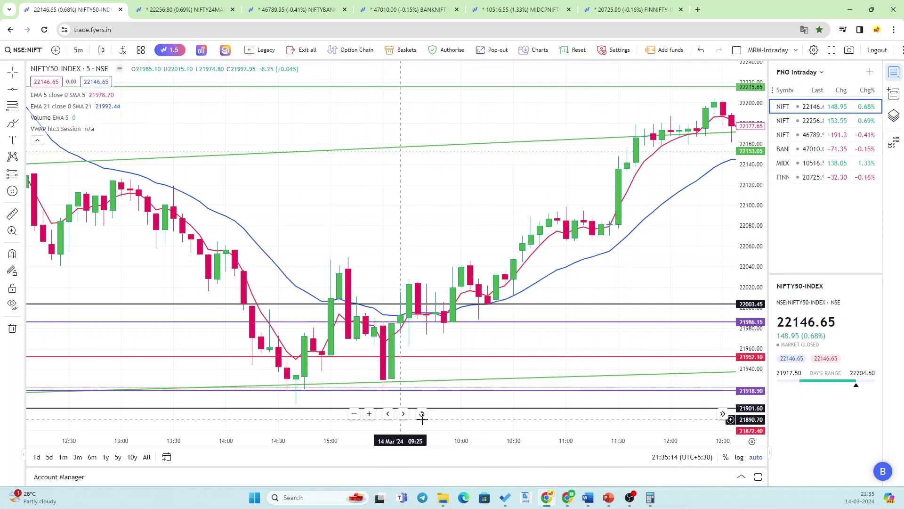
left_click(464, 383)
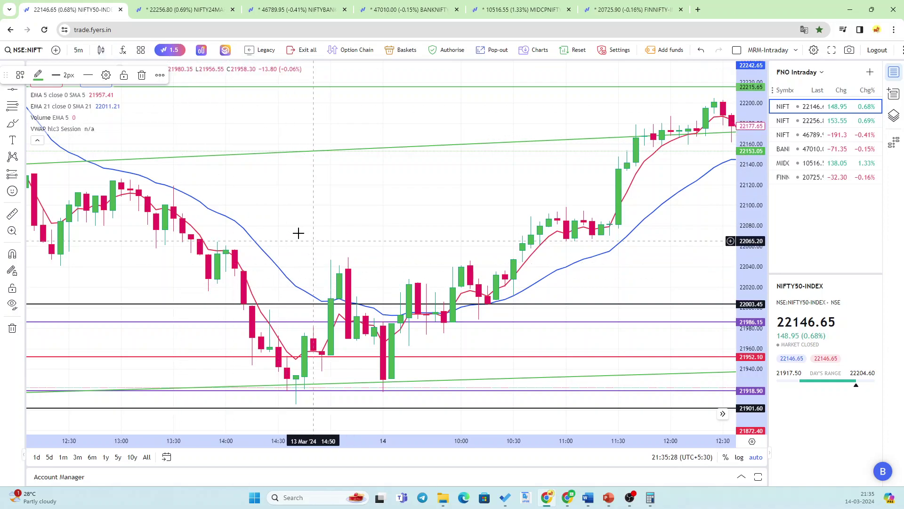
left_click(78, 51)
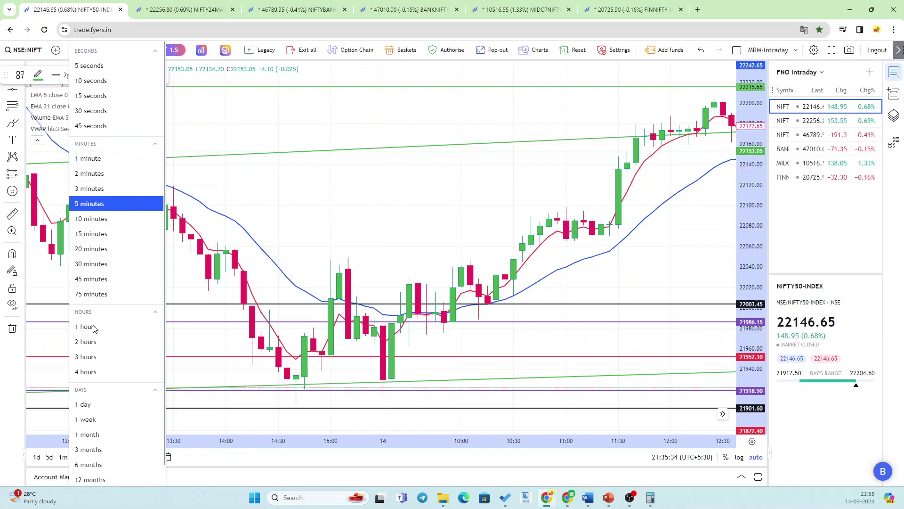
left_click(86, 329)
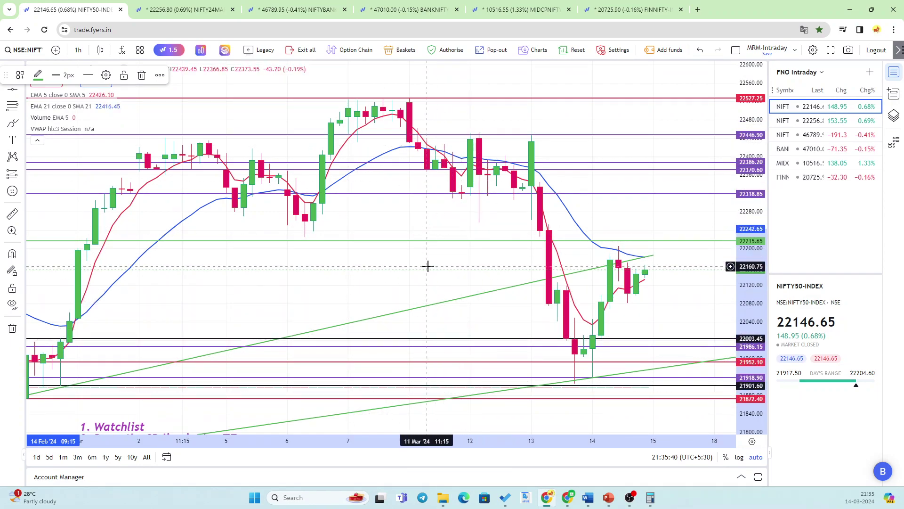
left_click(418, 243)
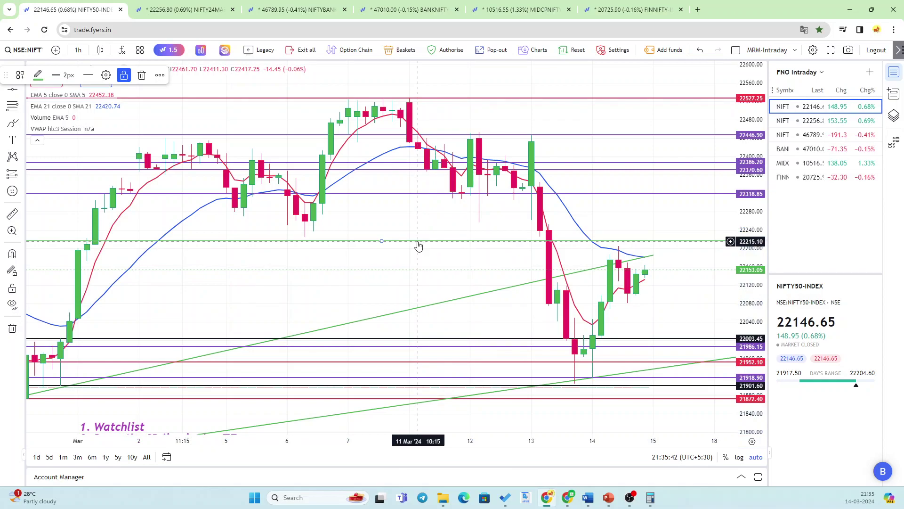
key("Delete")
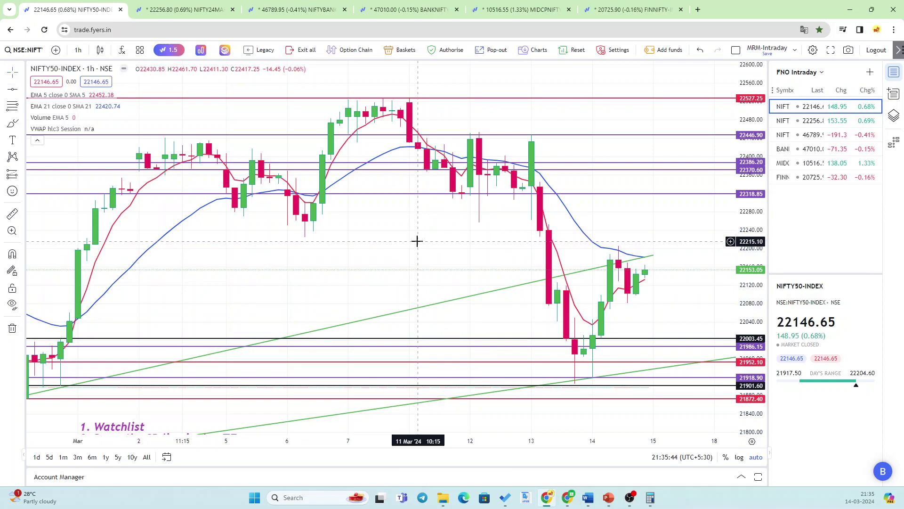
Return the chart to the 5-minute timeframe.
left_click(417, 98)
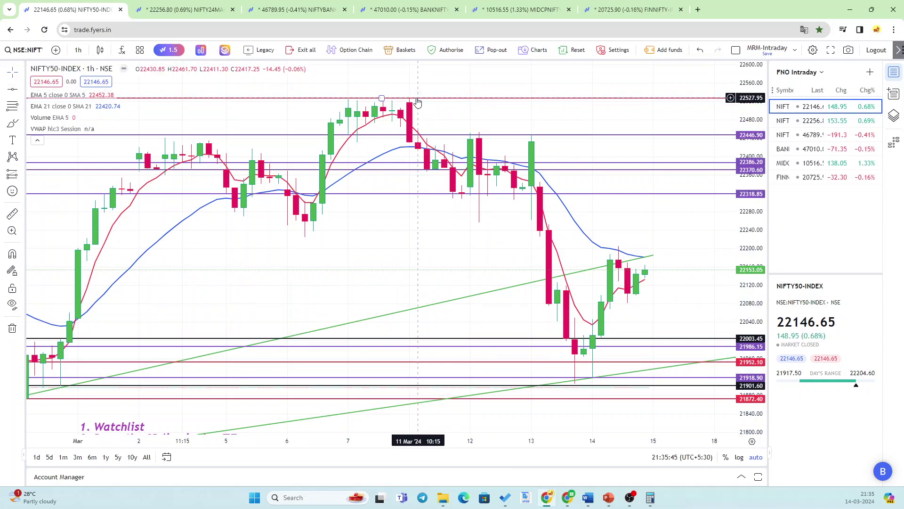
left_click(432, 176)
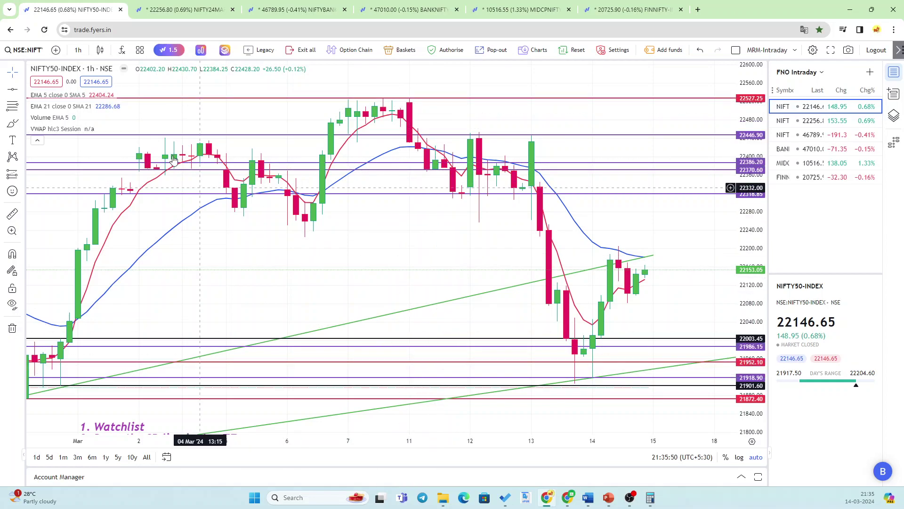
left_click(78, 51)
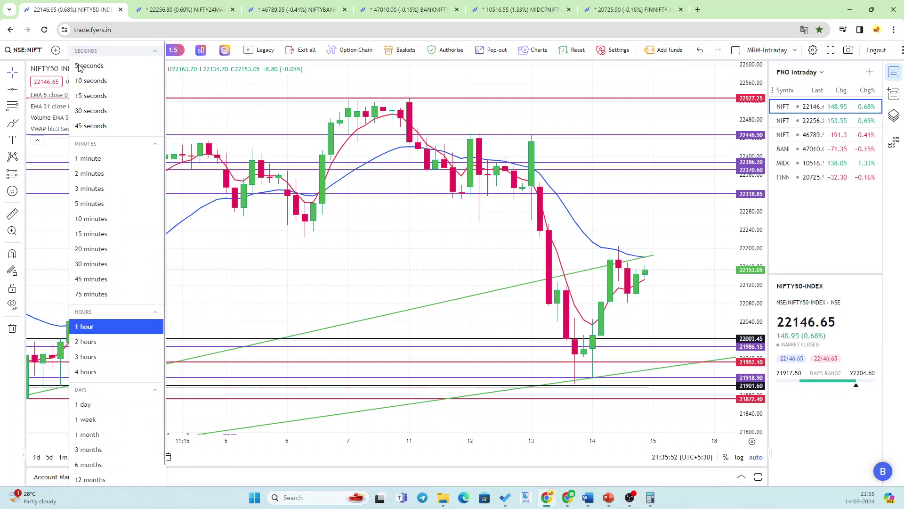
left_click(93, 204)
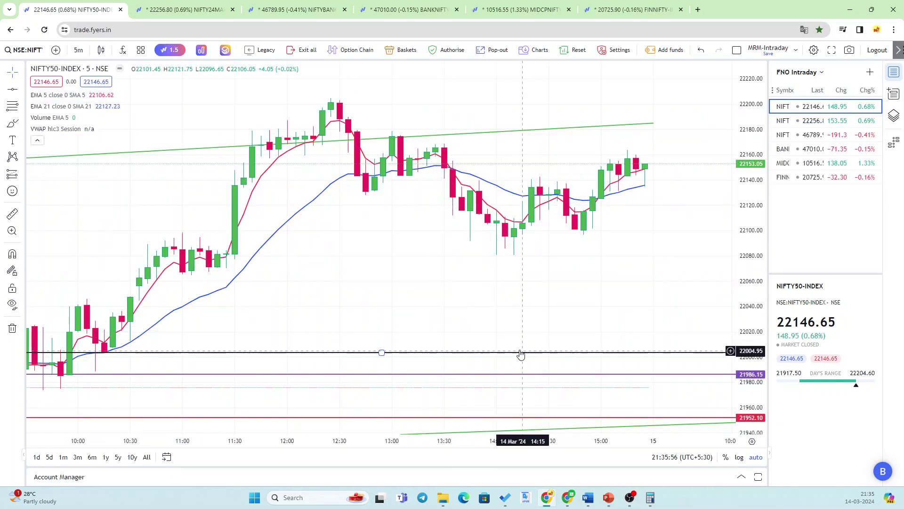
Delete the two sloping green trend lines above and below the 14 March candles.
left_click_drag(403, 256, 636, 226)
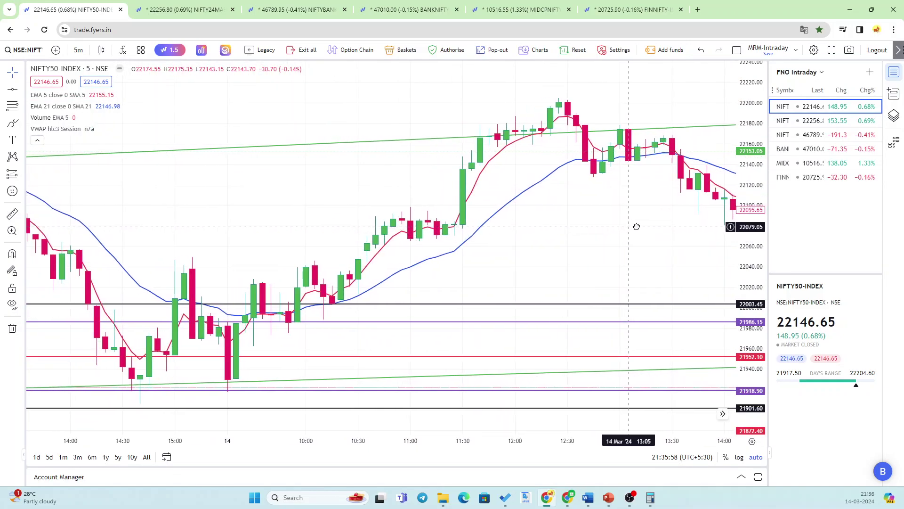
left_click(308, 146)
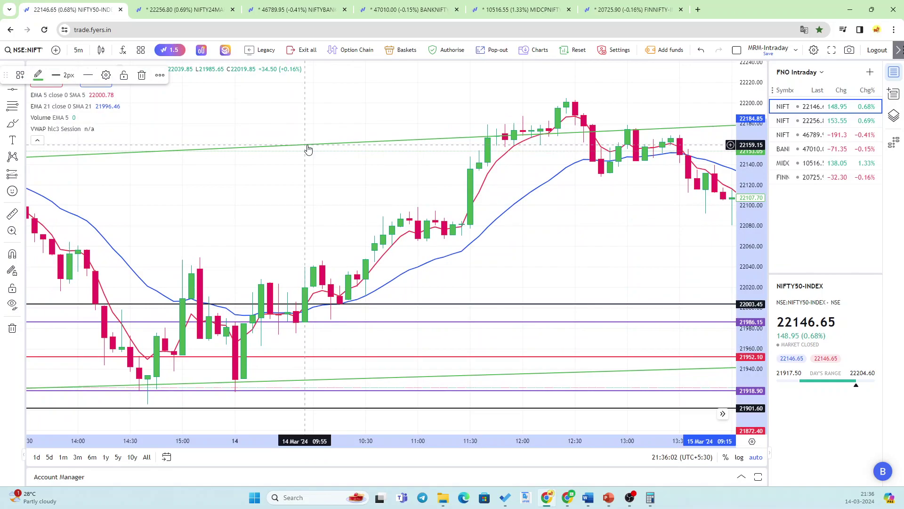
key("Delete")
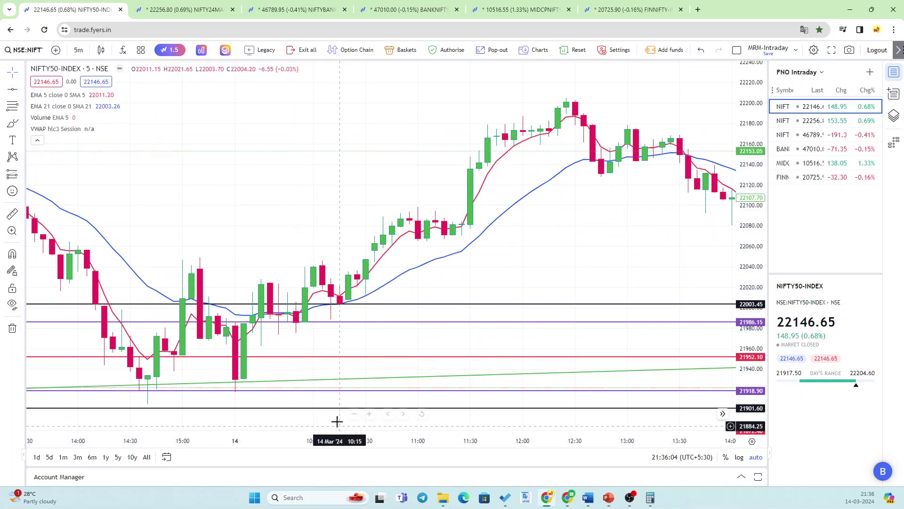
left_click(346, 381)
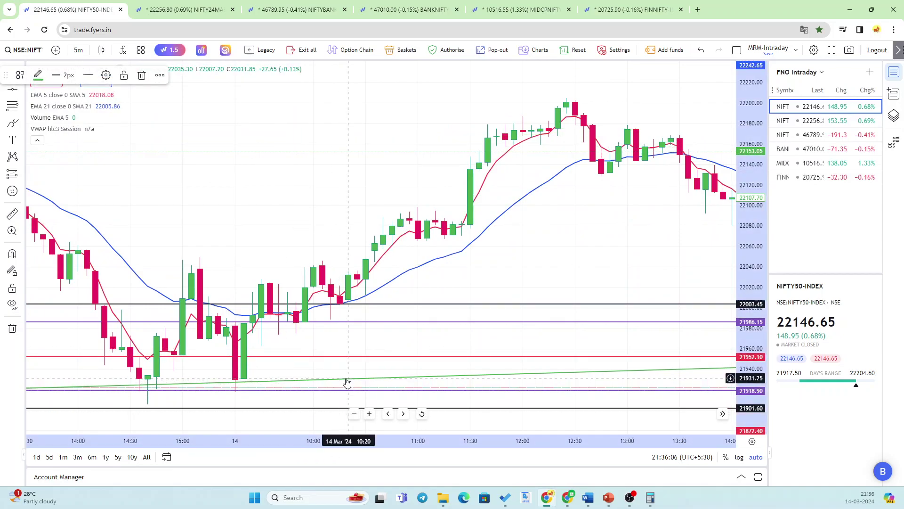
key("Delete")
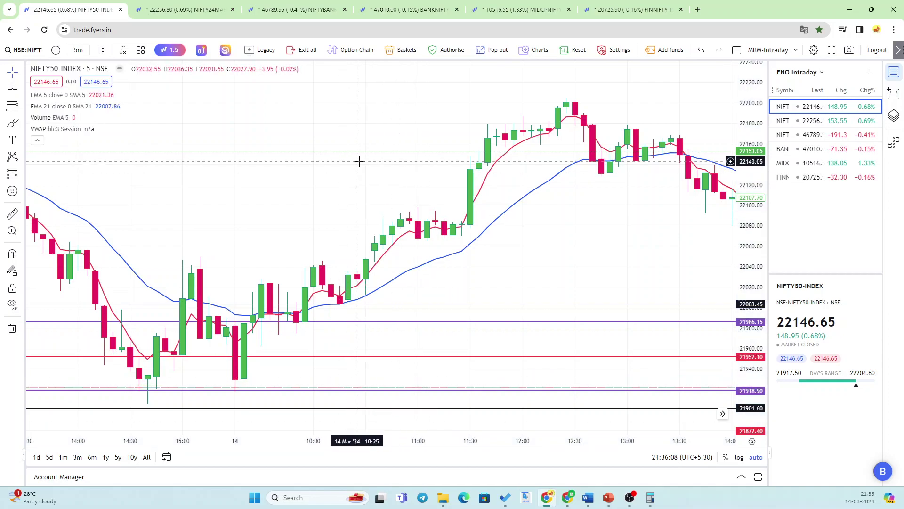
left_click_drag(352, 165, 432, 163)
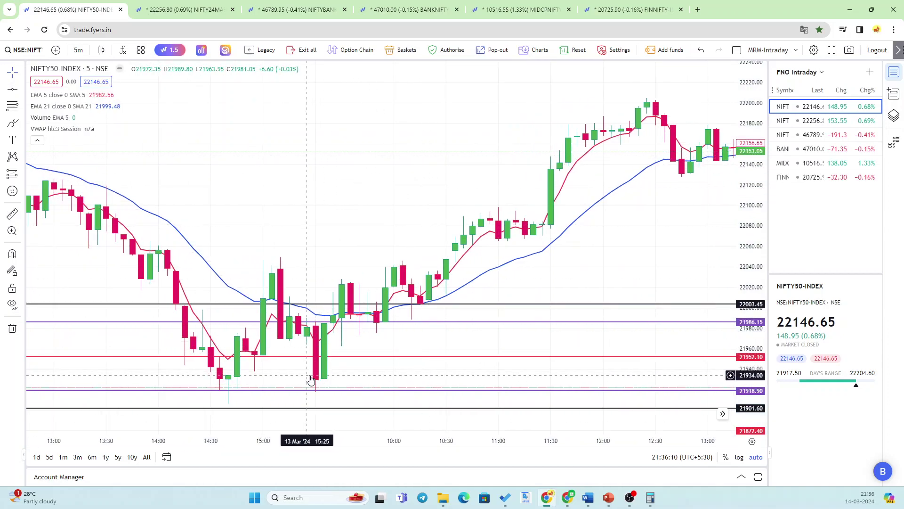